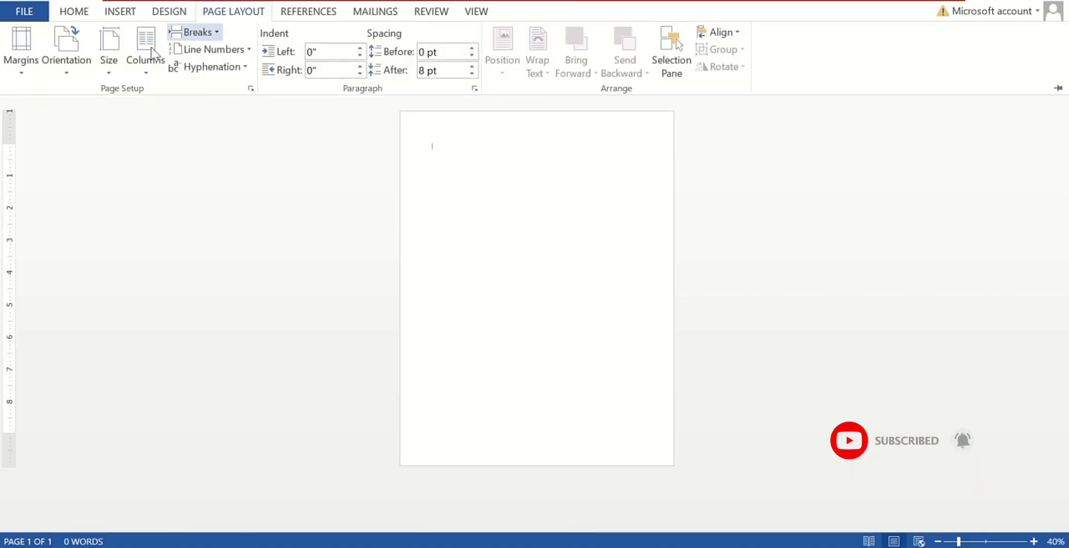
- Set the paper size to A5 and all four page margins to 0.2 inch
left_click(109, 56)
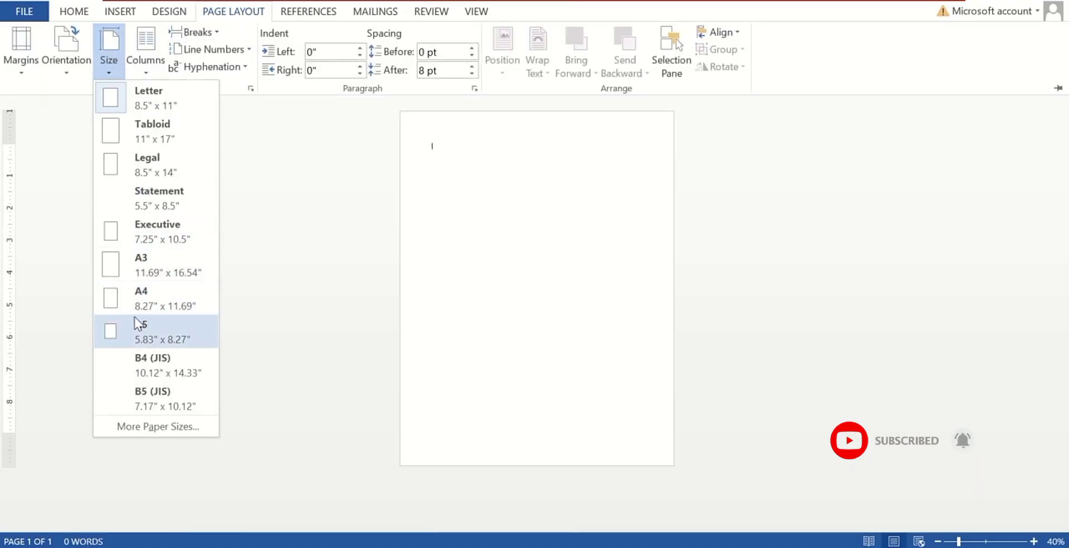
left_click(134, 331)
left_click(32, 55)
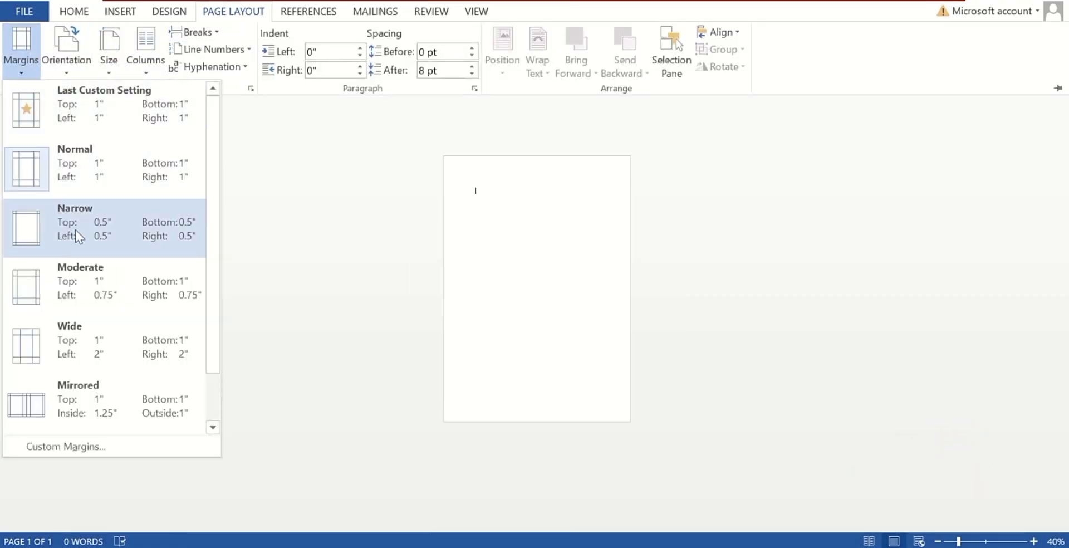
left_click(95, 445)
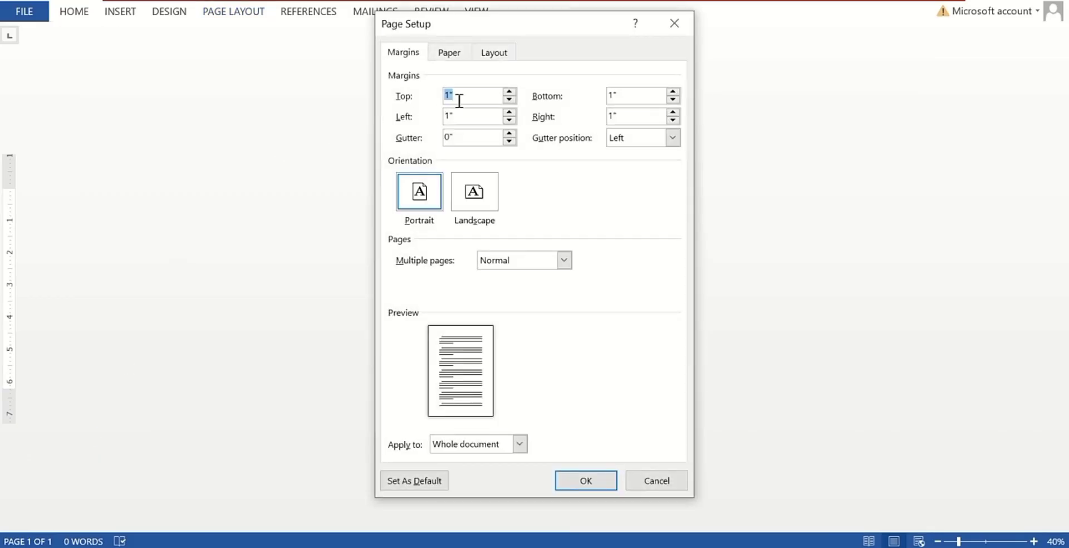
type("0.2")
left_click_drag(465, 96, 422, 105)
key("Tab")
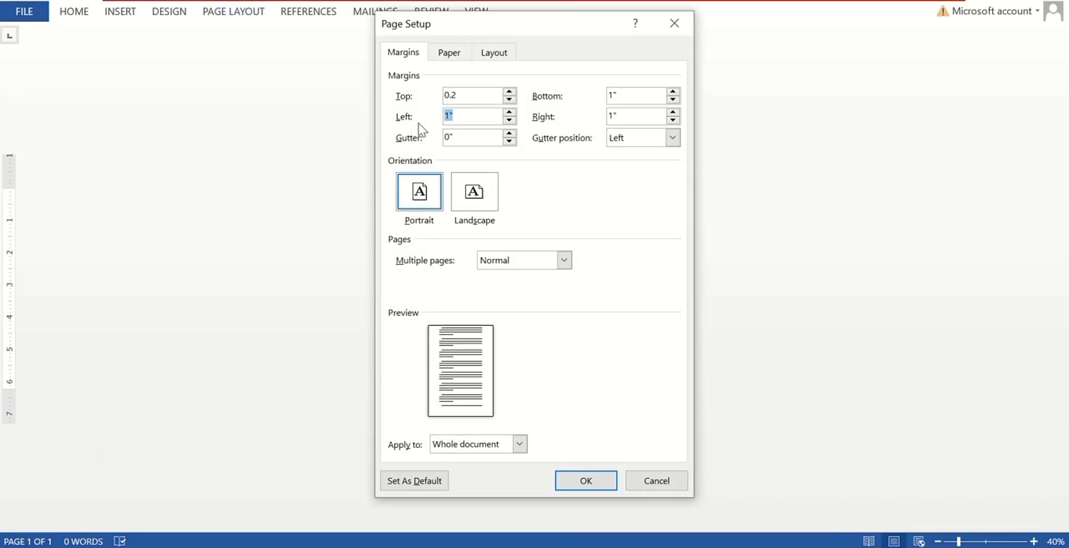
type("0.2")
double_click(620, 96)
type("0.2")
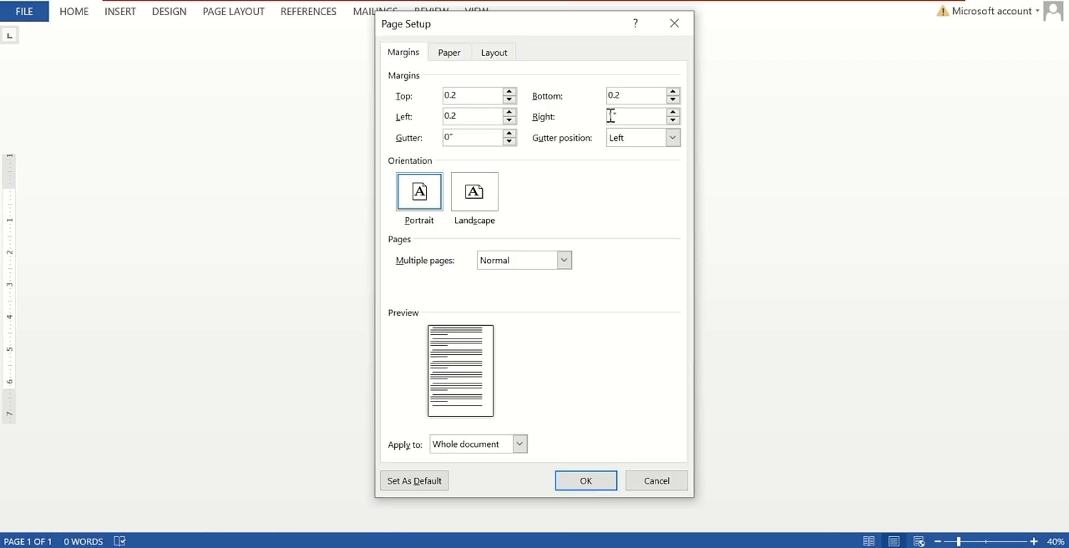
key("Tab")
type("0.2")
left_click(585, 484)
- Insert a table with 5 columns and 8 rows on the page
scroll(553, 429, "up", 2)
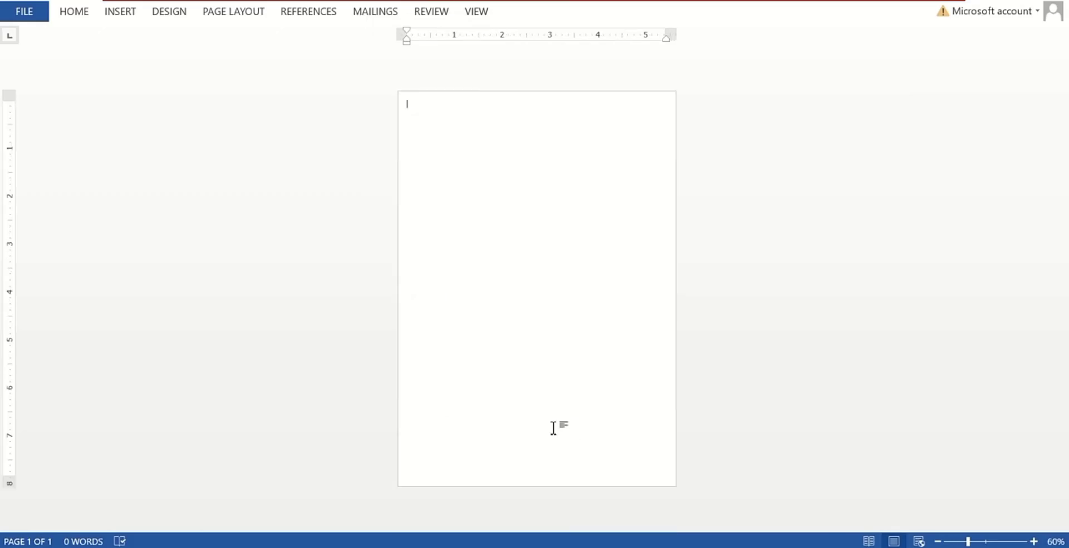
left_click(121, 15)
left_click(100, 61)
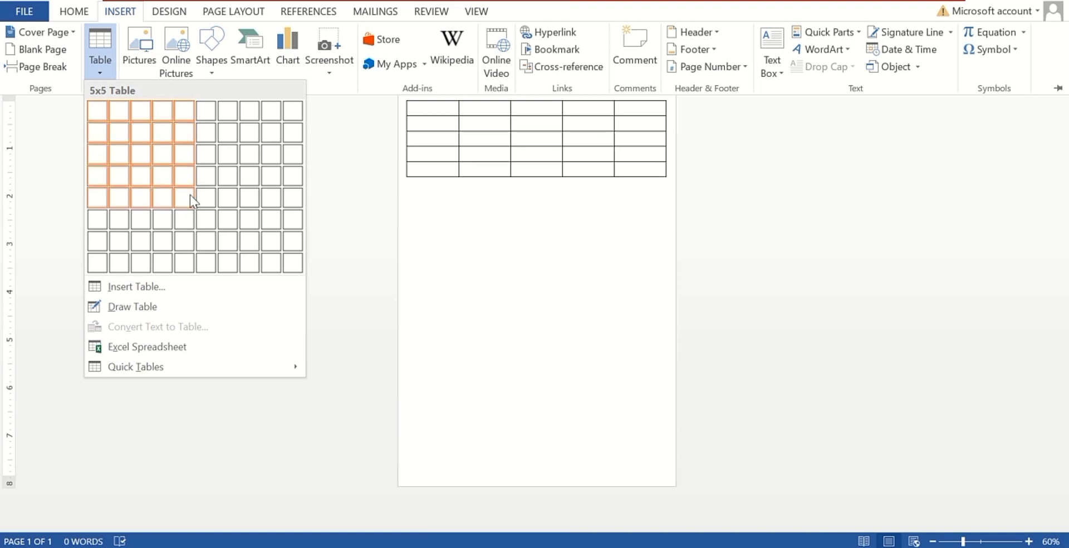
left_click(189, 259)
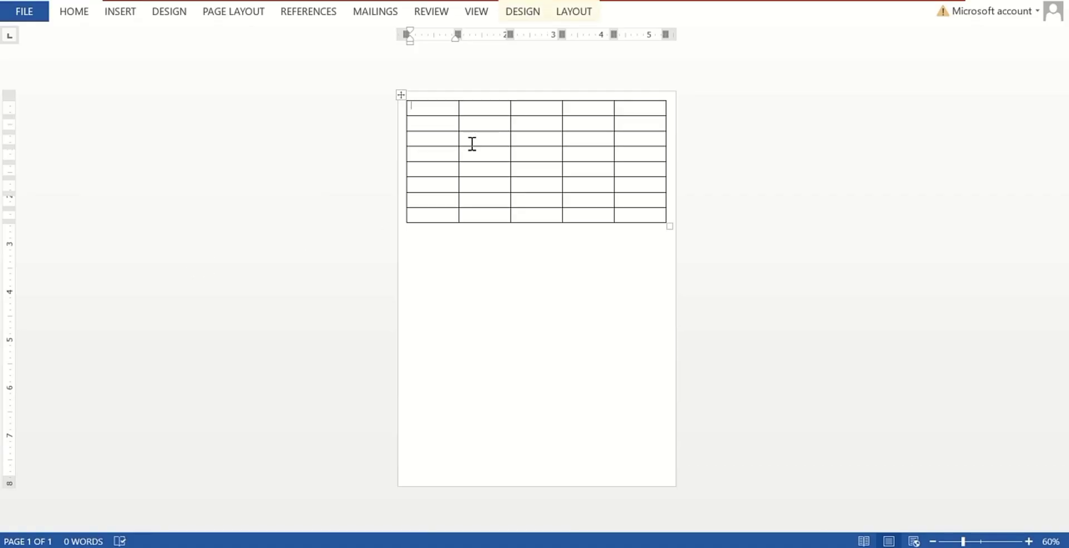
- Merge the five cells of the table's first row and enlarge that row's height to about 1.8 inches
scroll(474, 140, "up", 4)
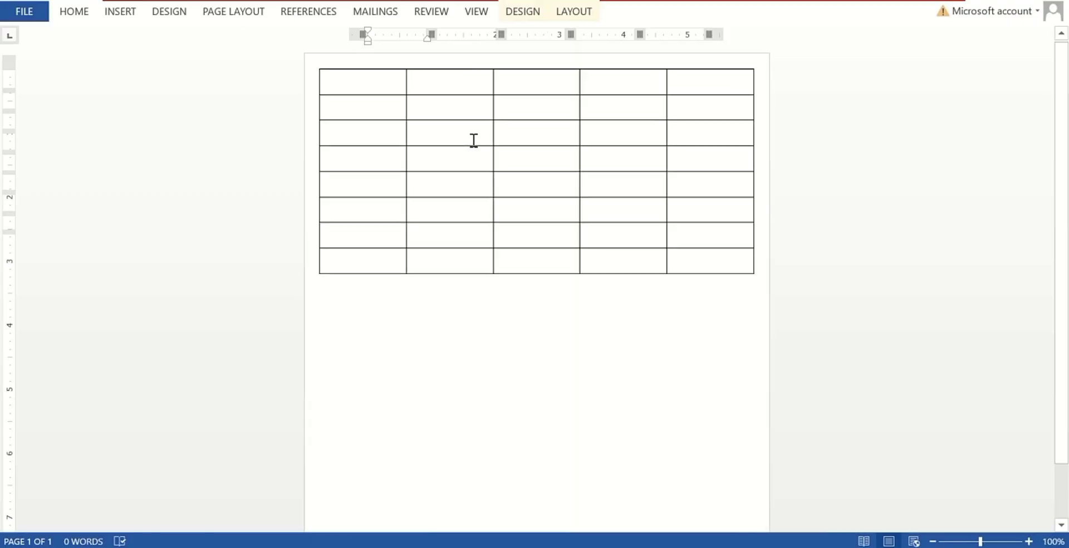
left_click_drag(374, 83, 692, 100)
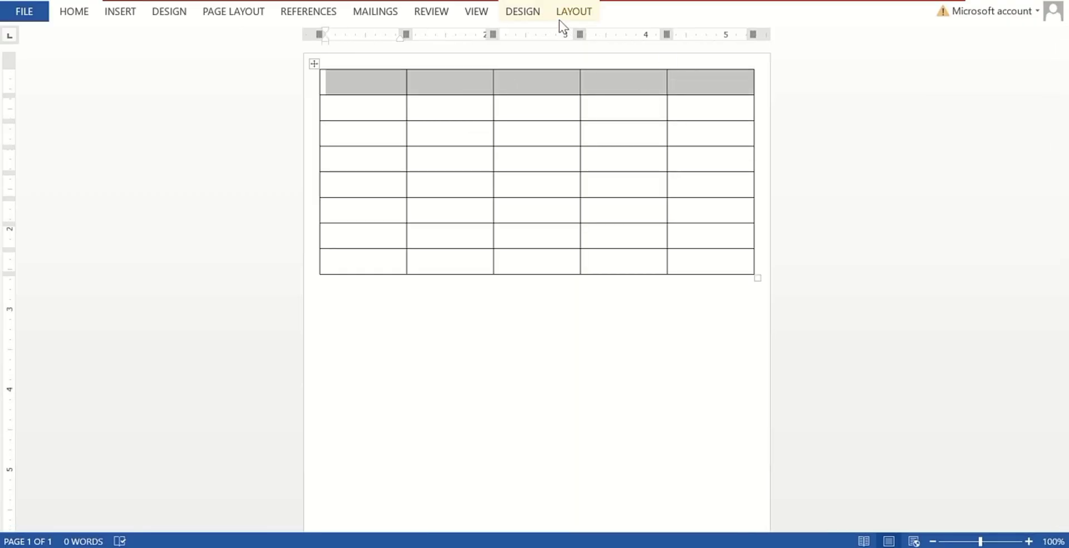
left_click(558, 20)
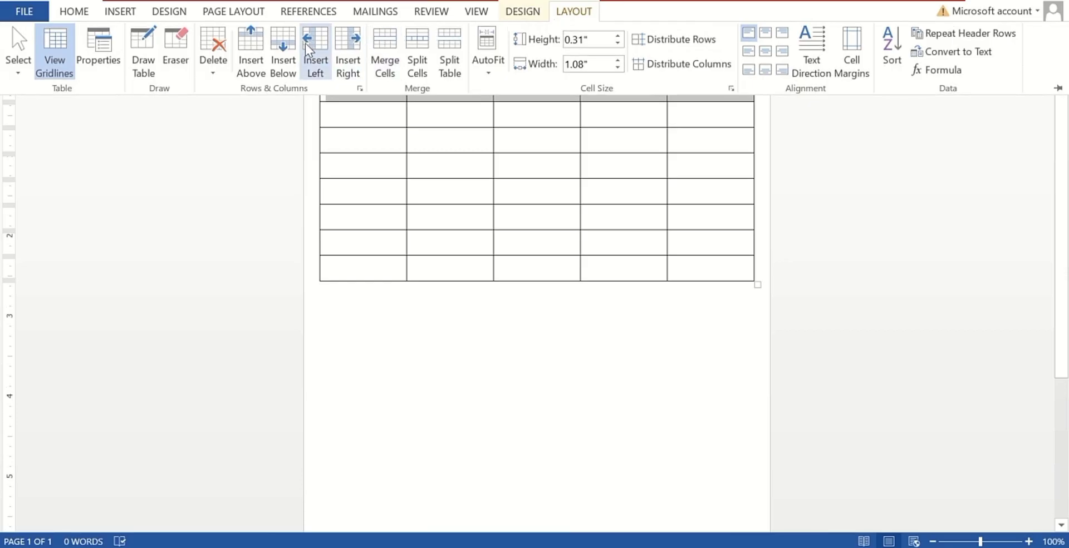
left_click(385, 44)
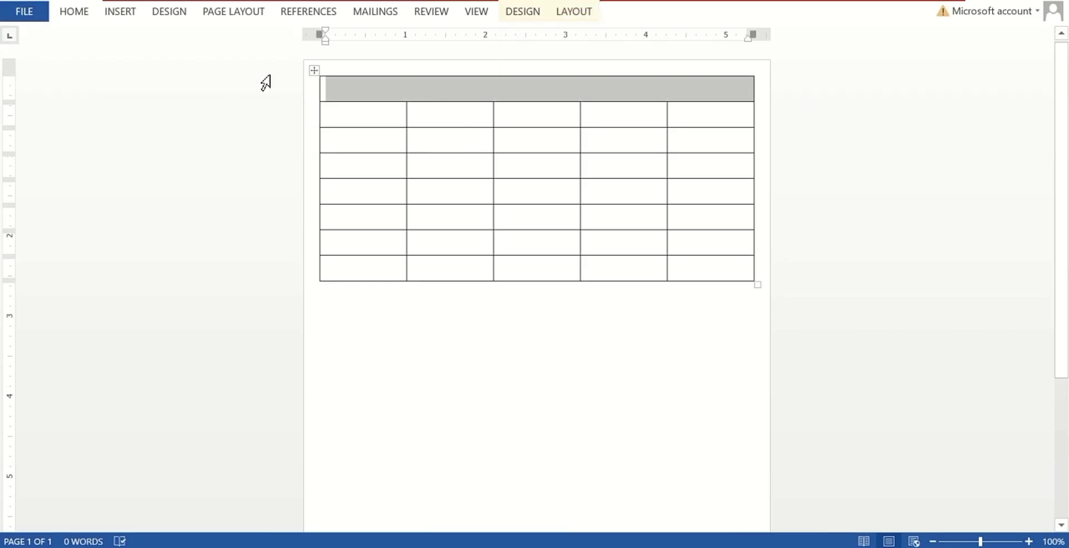
left_click(557, 314)
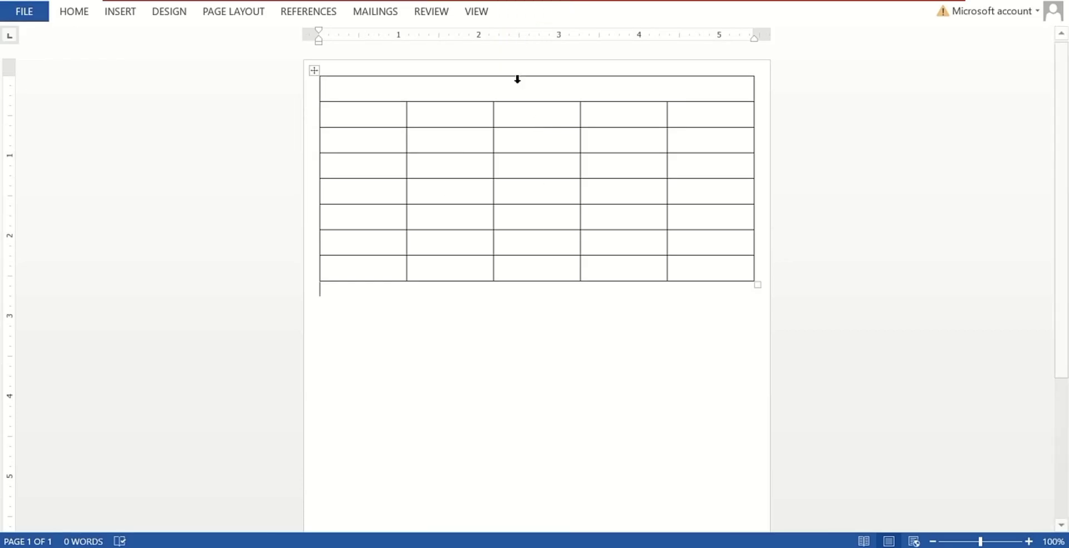
left_click_drag(506, 106, 501, 221)
- Enter the "Gst NO :" label with the GST number, "Tax Invoice Bill" and a "Date" blank across the merged cell's first line
left_click(441, 89)
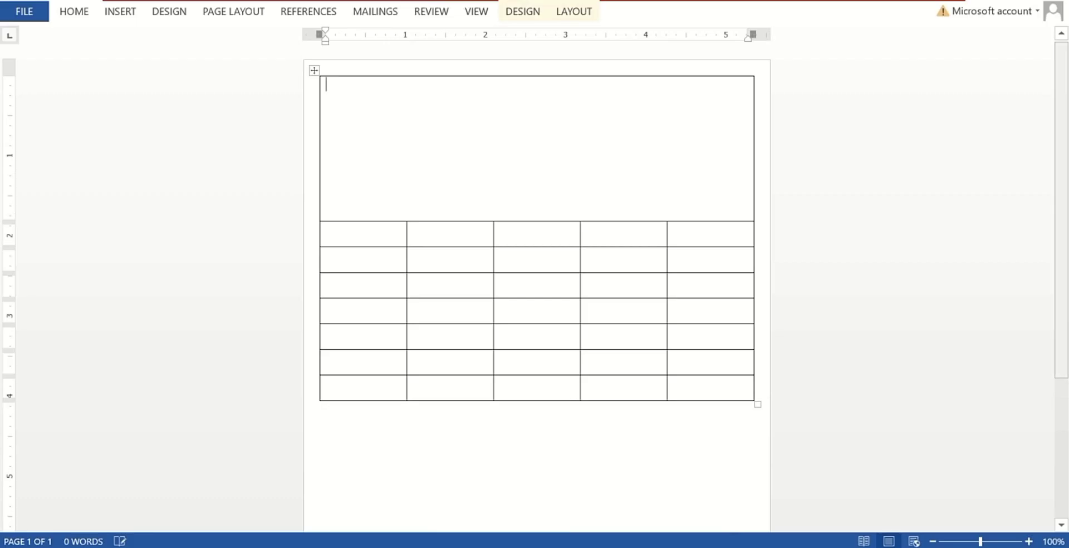
type("Gst NO : 45312")
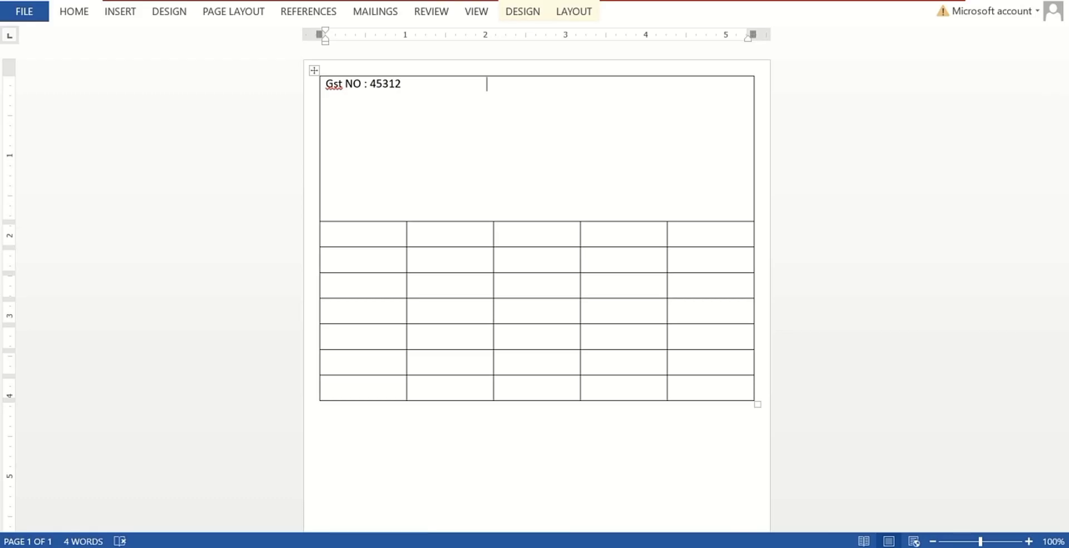
type("Tax Invoice Bill D")
type("ate__________")
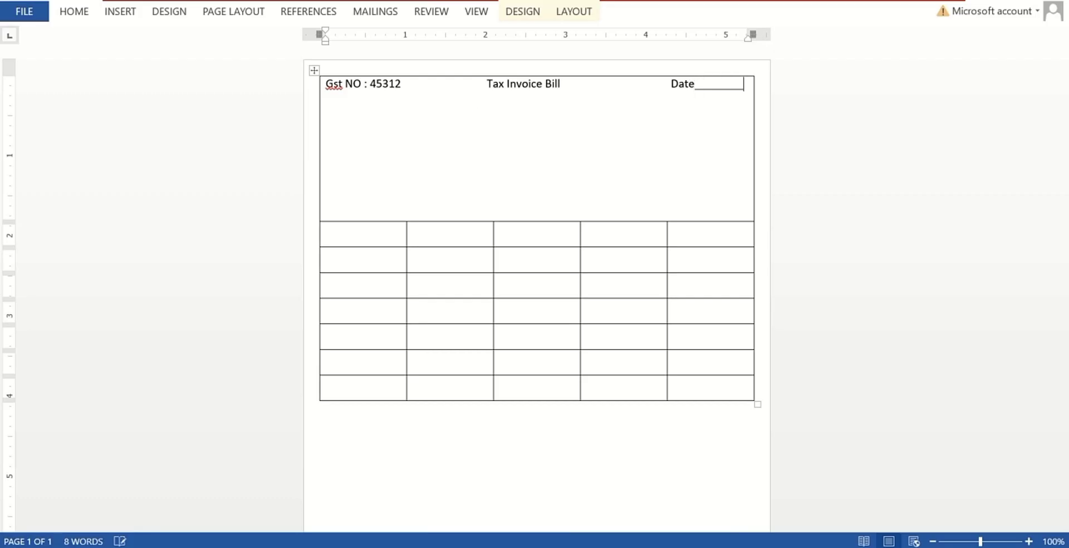
- Ignore all spelling flags for "Gst" in the merged header cell
left_click(334, 91)
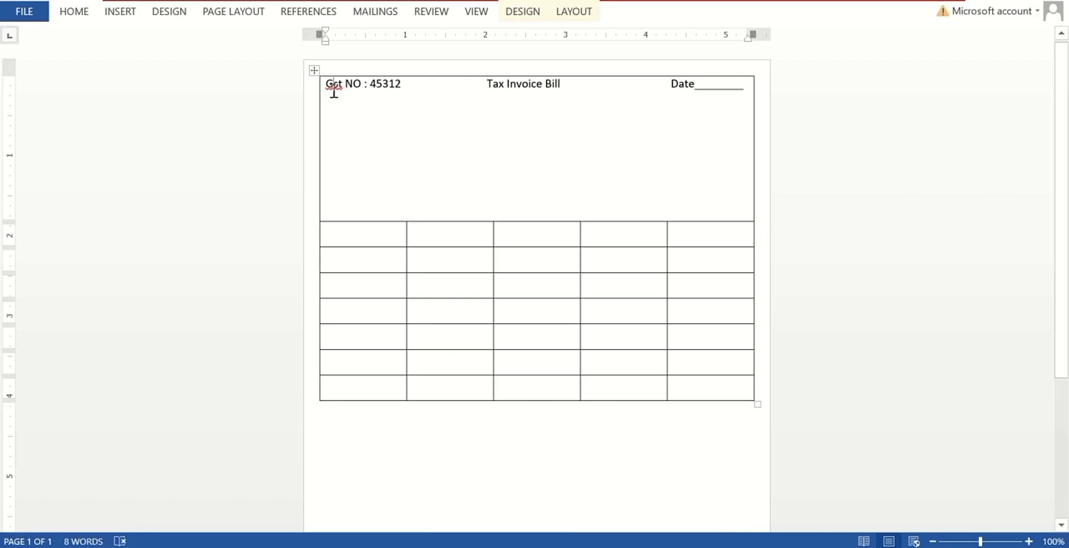
right_click(334, 91)
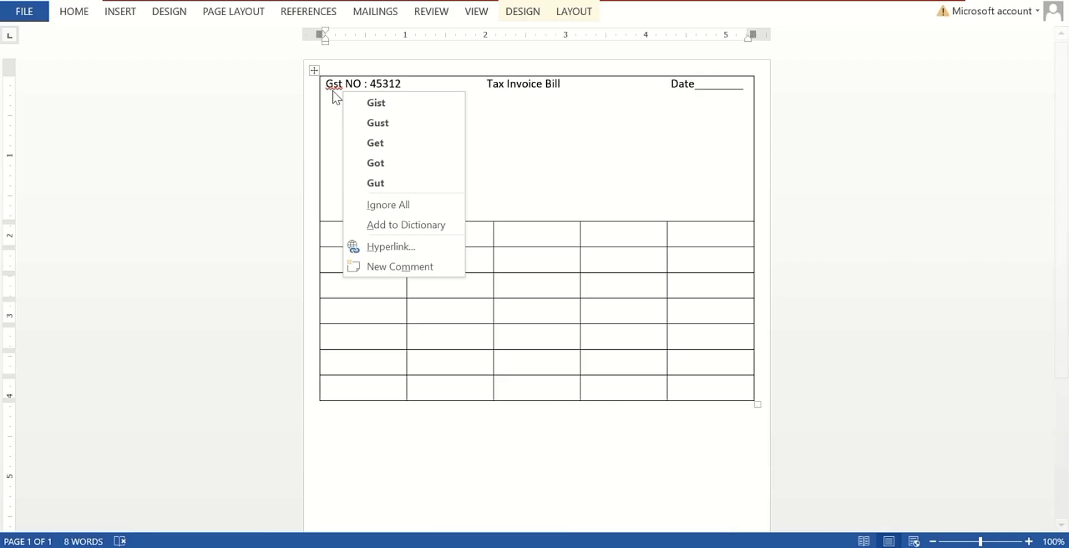
left_click(397, 207)
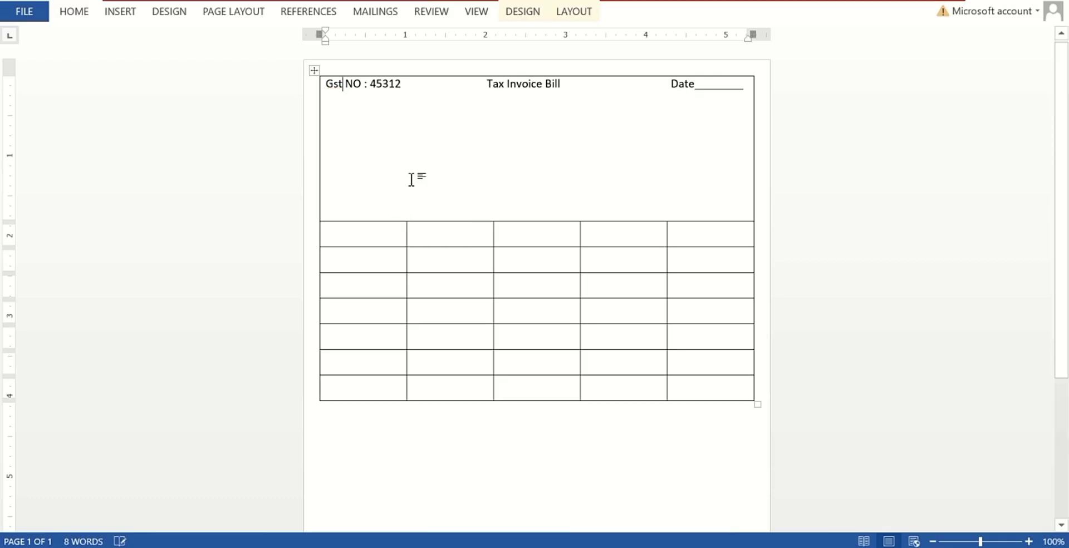
- Add the store name "Israr Computer Store" on a new line below the invoice heading line
left_click(745, 87)
key("Return")
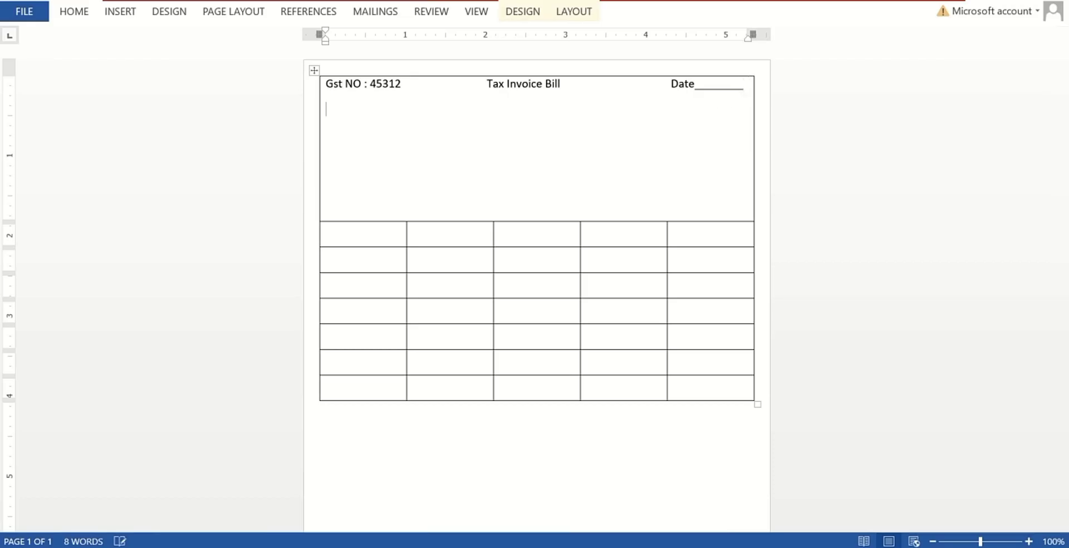
type("Israr Compute")
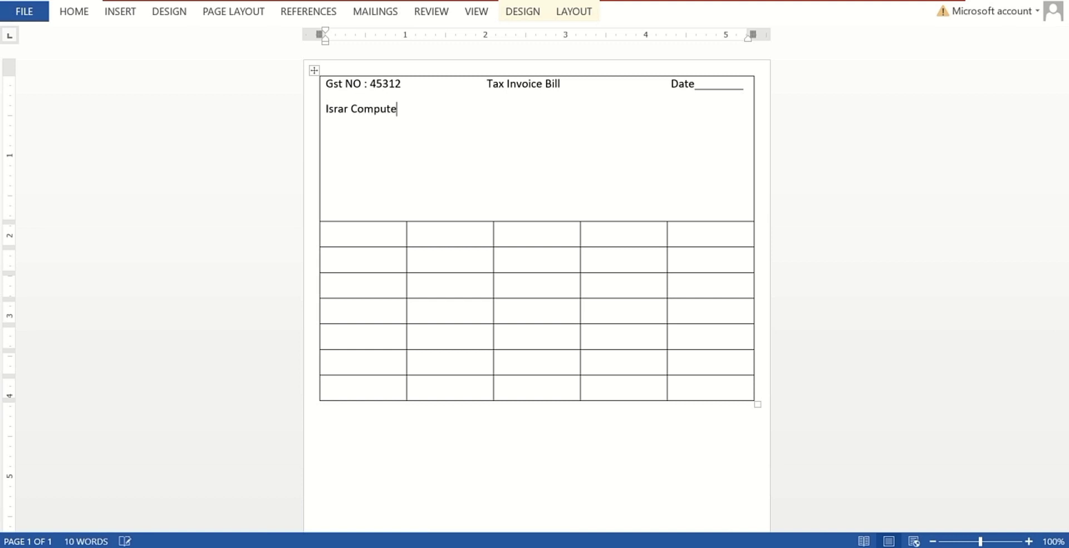
type("r Store")
- Make the store name bold and set its font to "New times"
left_click_drag(434, 114, 303, 110)
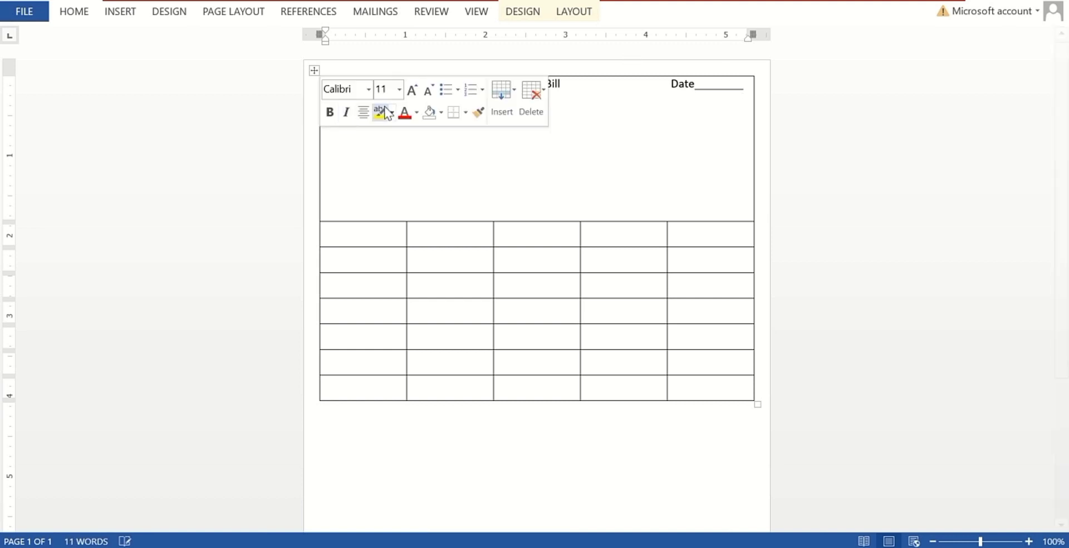
left_click(328, 113)
left_click(359, 91)
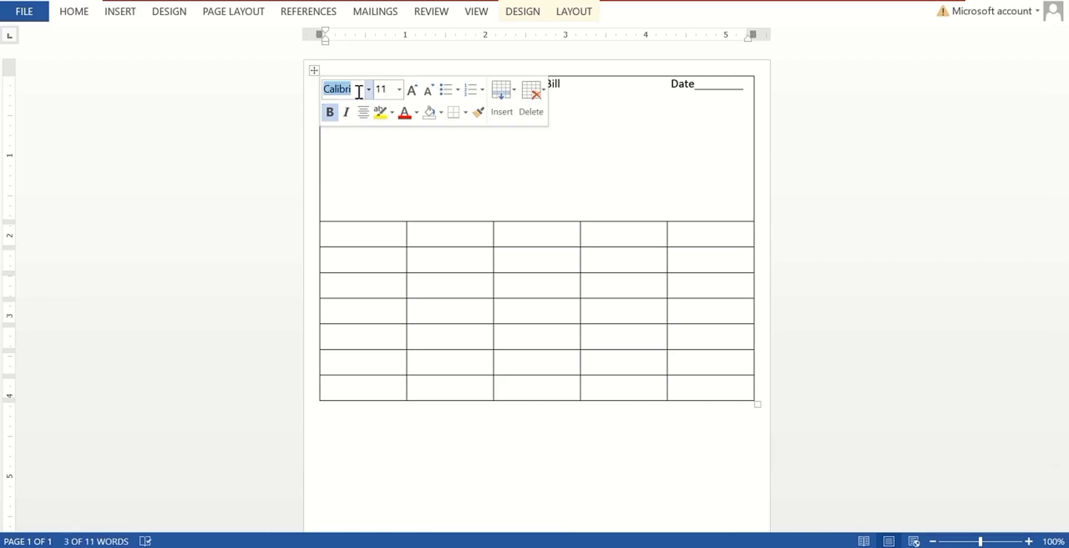
type("New times")
key("Return")
left_click(510, 324)
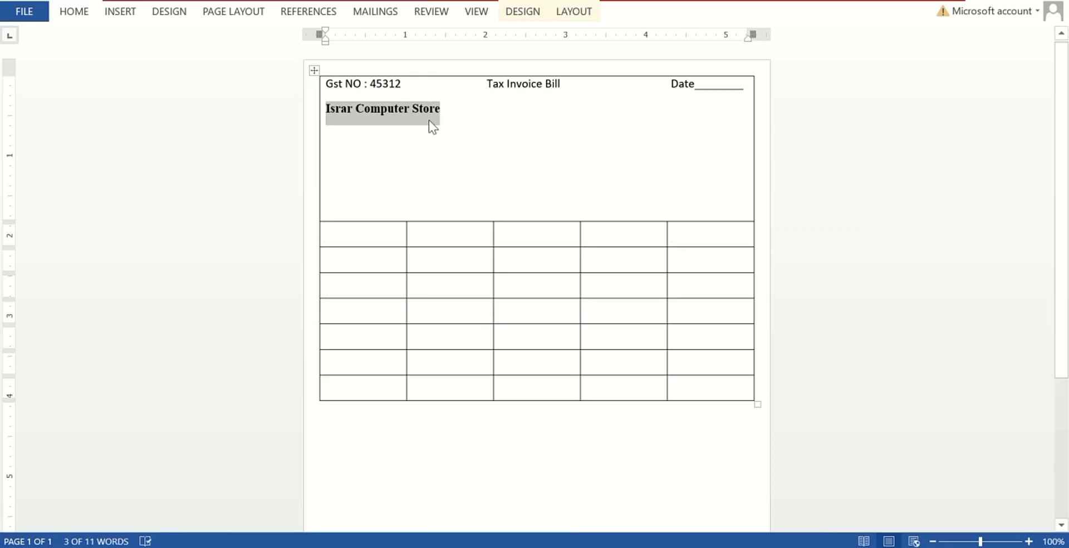
- Increase the store name's font size to 29
right_click(429, 119)
left_click(529, 78)
left_click(529, 78)
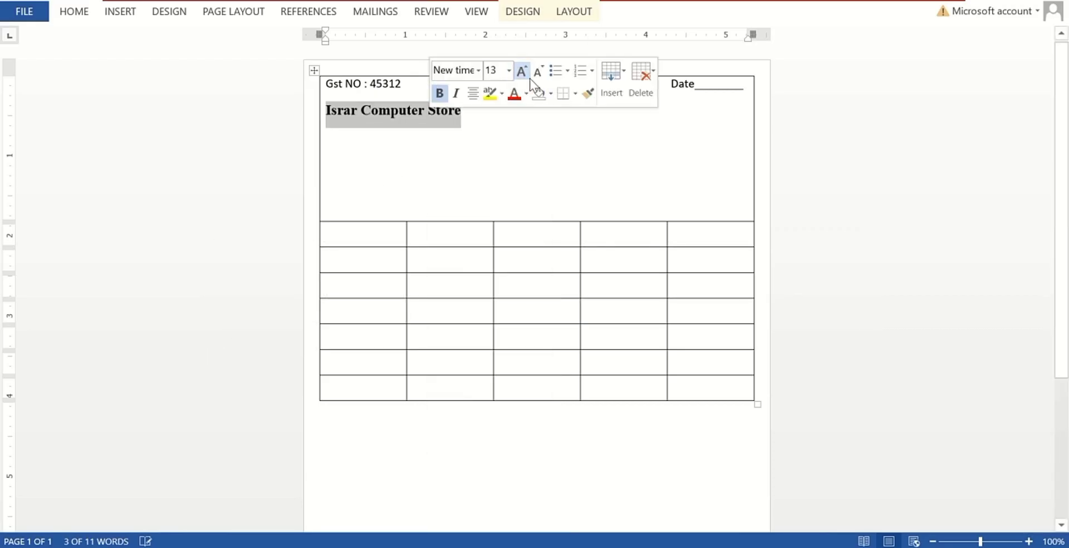
left_click(529, 78)
left_click(529, 78)
left_click(528, 78)
left_click(529, 79)
left_click(529, 78)
left_click(529, 78)
left_click(529, 79)
left_click(529, 79)
left_click(529, 79)
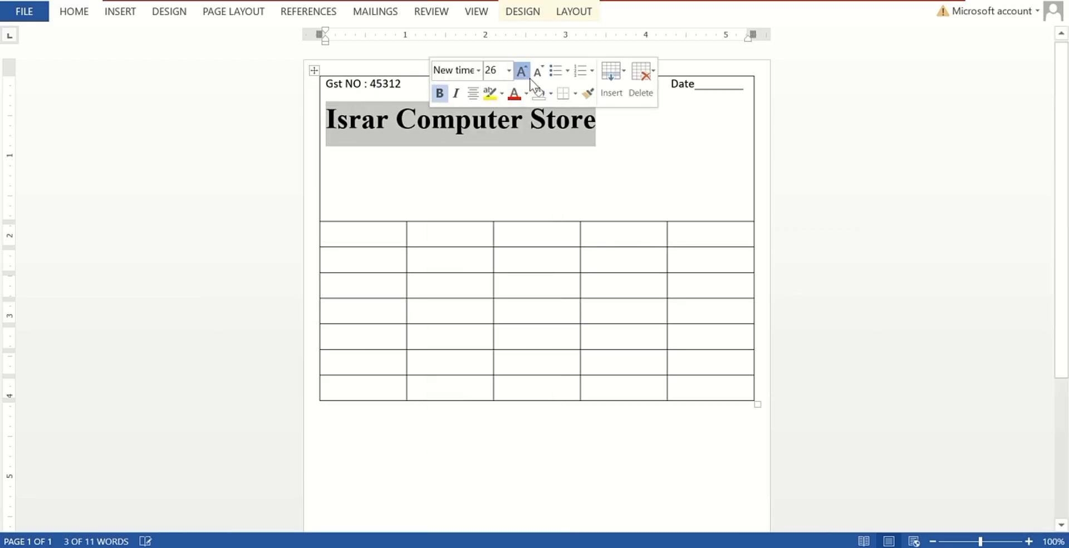
left_click(529, 78)
left_click(528, 79)
left_click(528, 78)
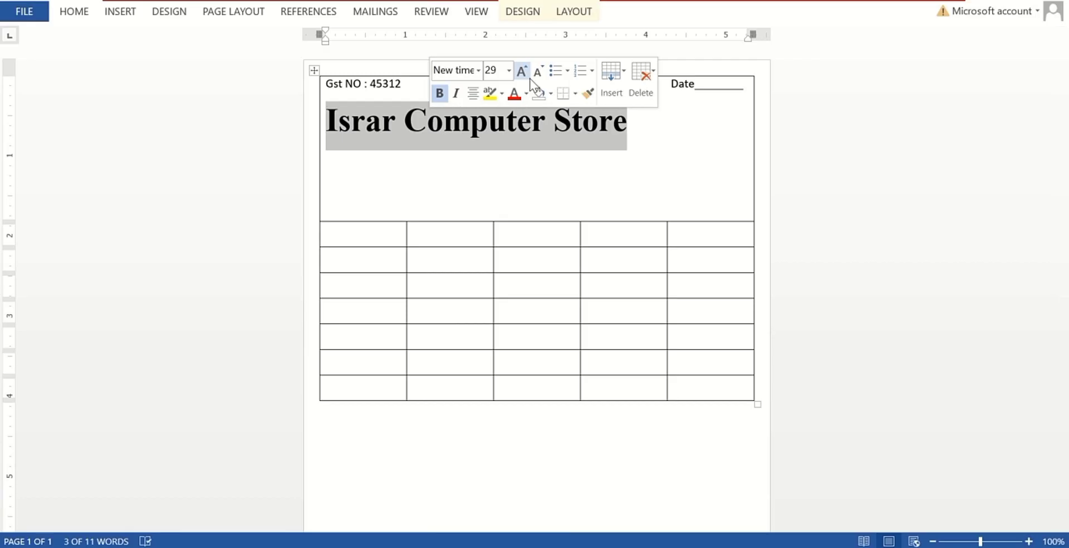
- Center the store name in the merged cell and extend the top row's height to about 3.4 inches
left_click(323, 126)
left_click(328, 121)
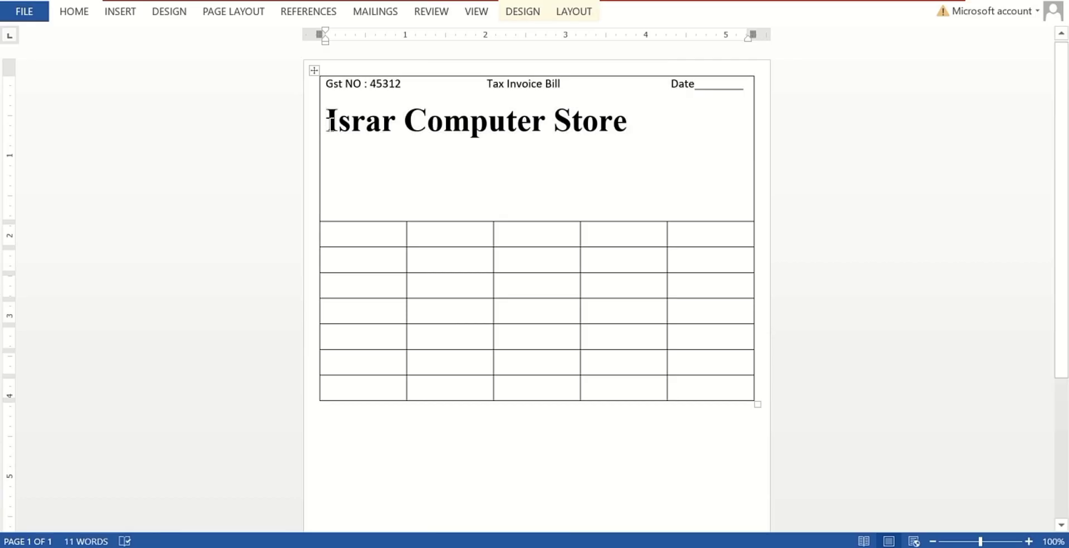
key("ctrl+e")
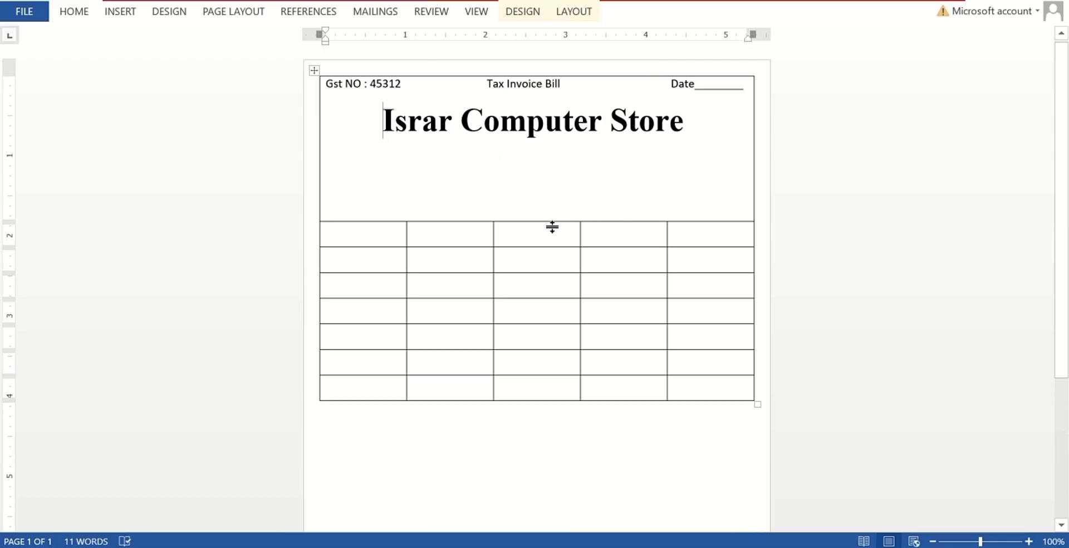
left_click_drag(552, 226, 554, 305)
scroll(217, 107, "down", 2)
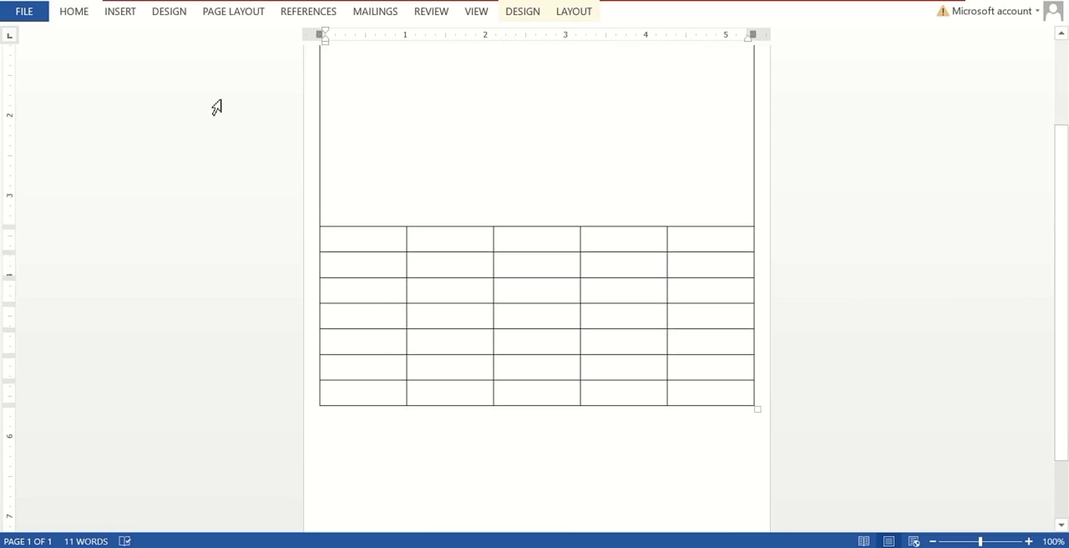
- Draw a text box about 4.9 by 1.8 inches below the store name and center it in the top cell
left_click(122, 12)
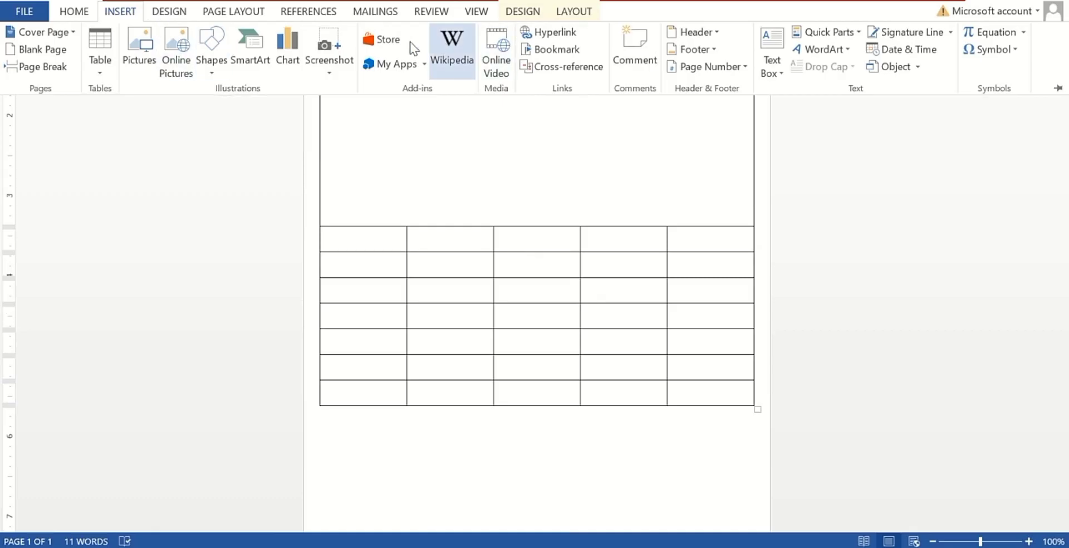
left_click(209, 58)
left_click(206, 106)
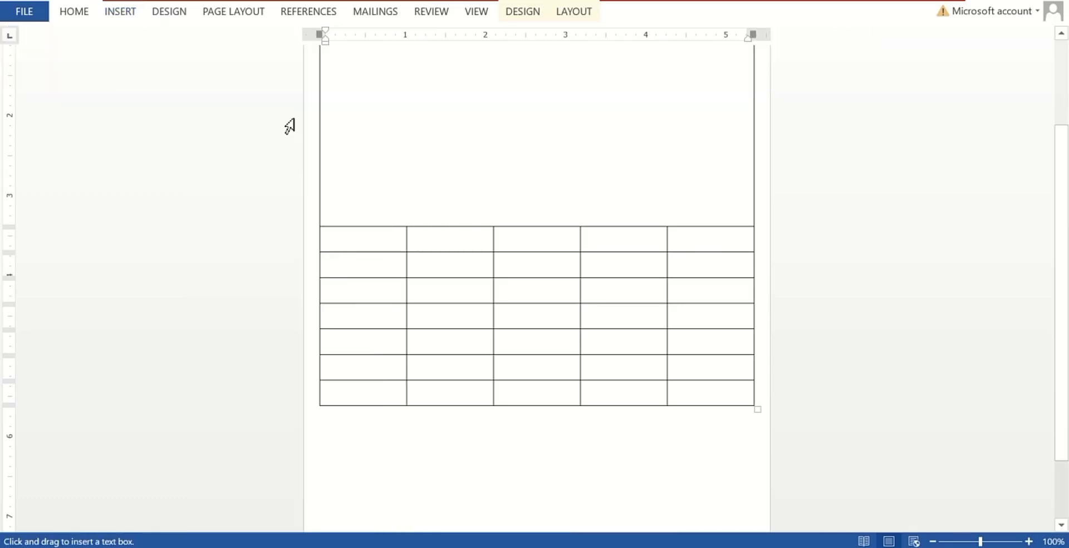
scroll(379, 89, "up", 3)
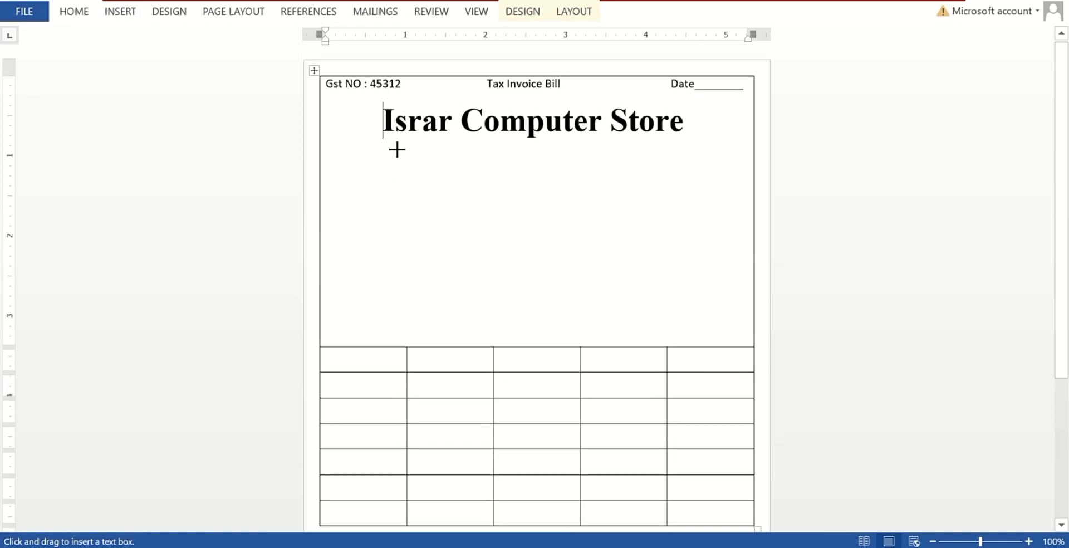
left_click_drag(368, 145, 762, 288)
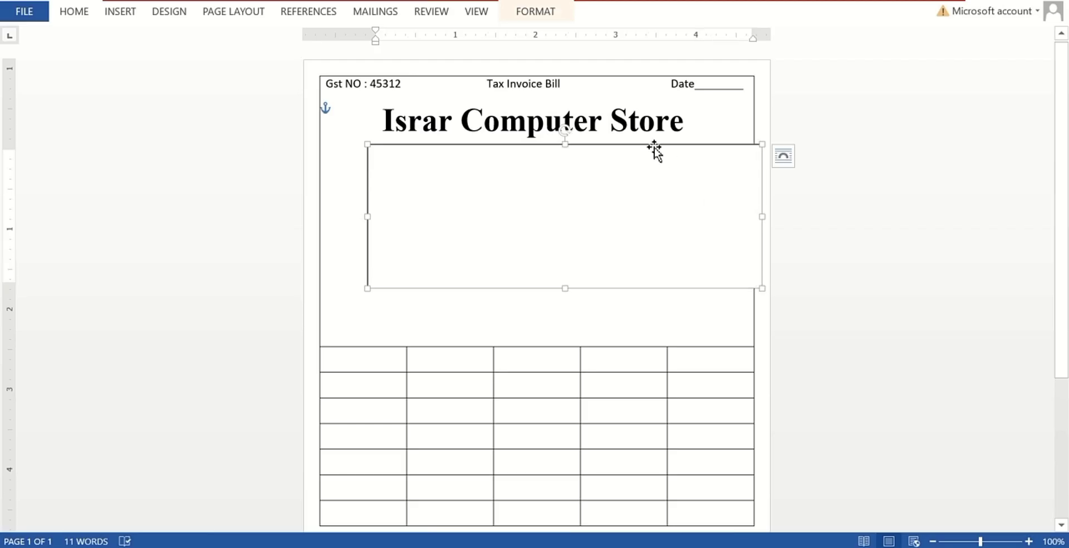
left_click_drag(655, 151, 624, 147)
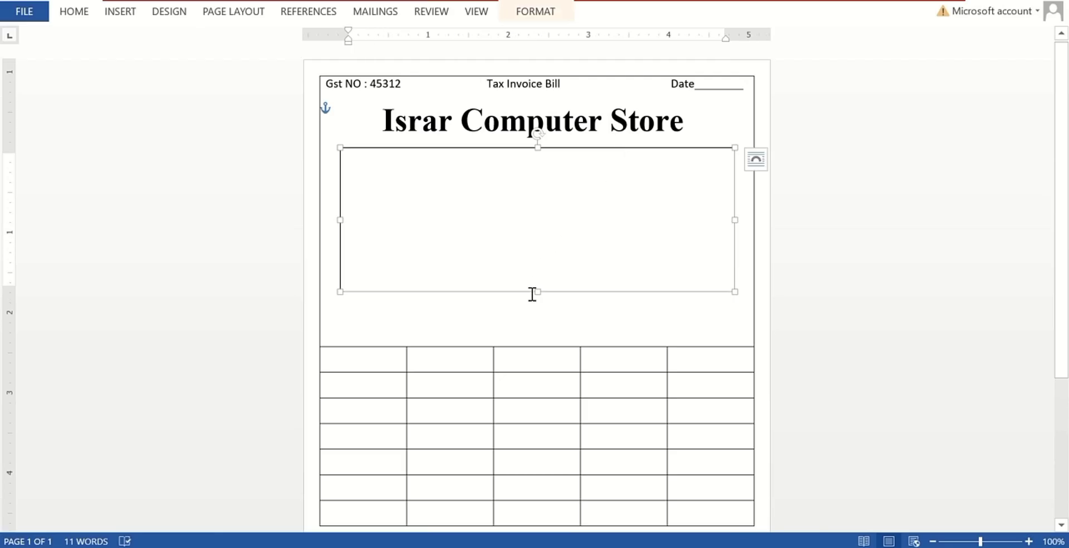
- Extend the text box to about 2.2 inches high and add a "Name" line with an underscore blank across its width
left_click_drag(544, 296, 542, 321)
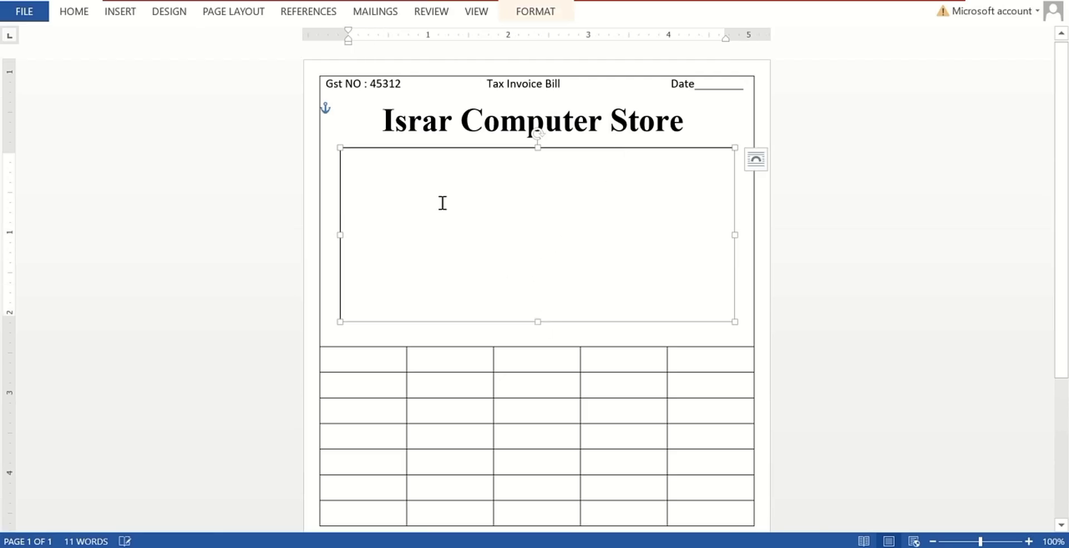
left_click(380, 164)
type("Name ")
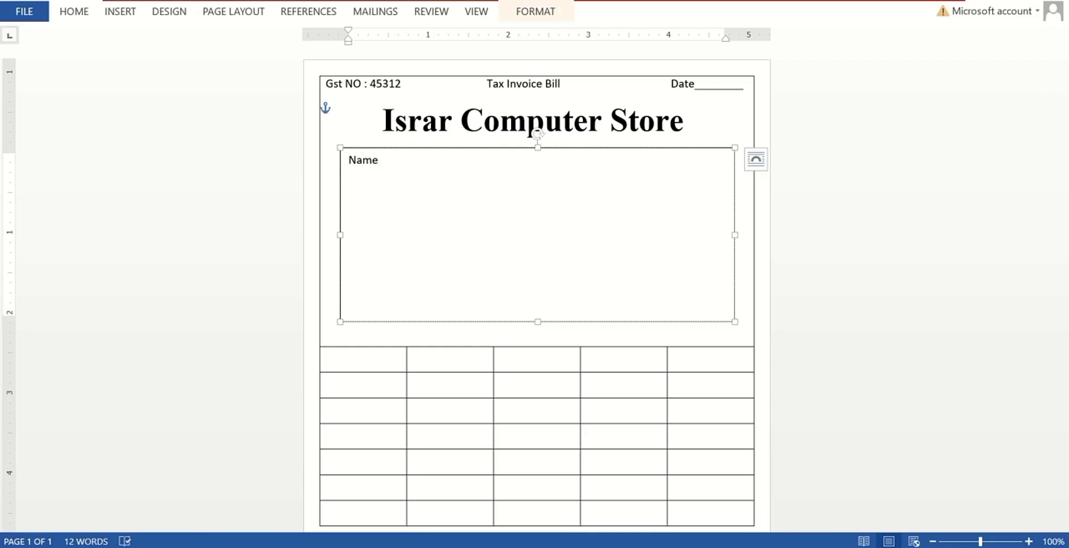
type("_______________________________________________")
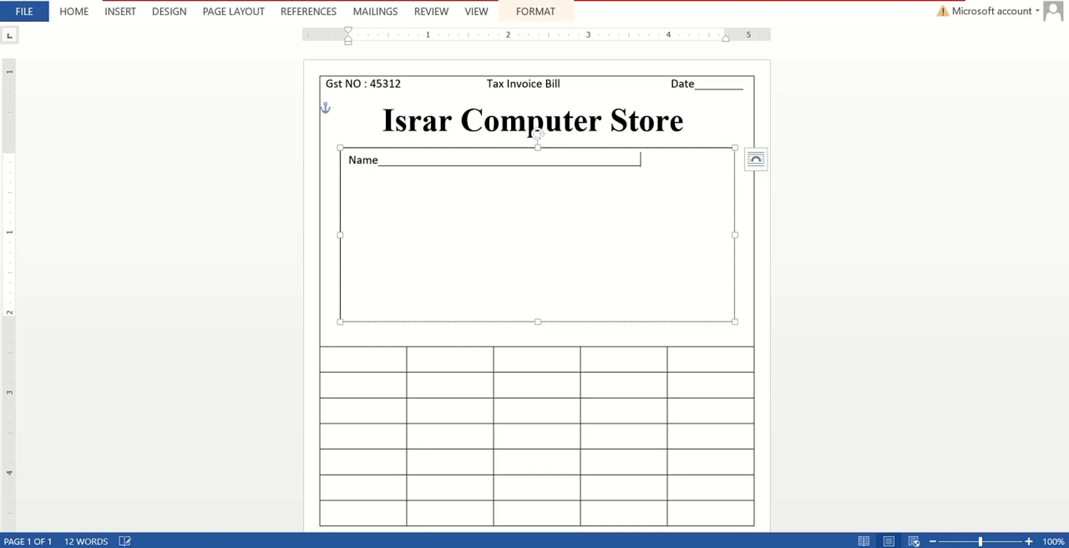
type("_______________")
key("Return")
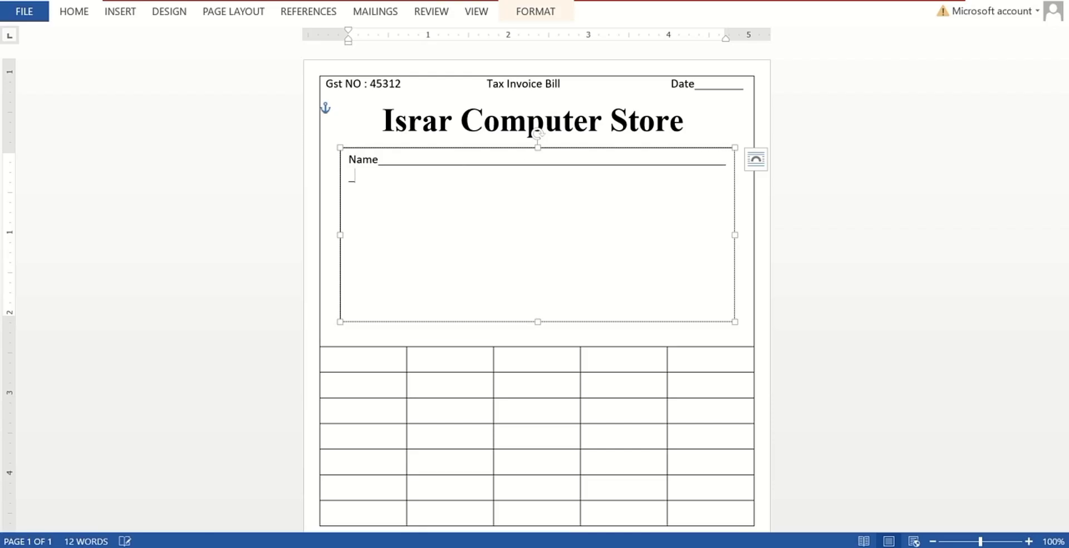
- Add a line with "Address" and "Date" blanks and a line with "Mobile NO" and "Email" blanks, all drawn with underscores
type("Address________________________")
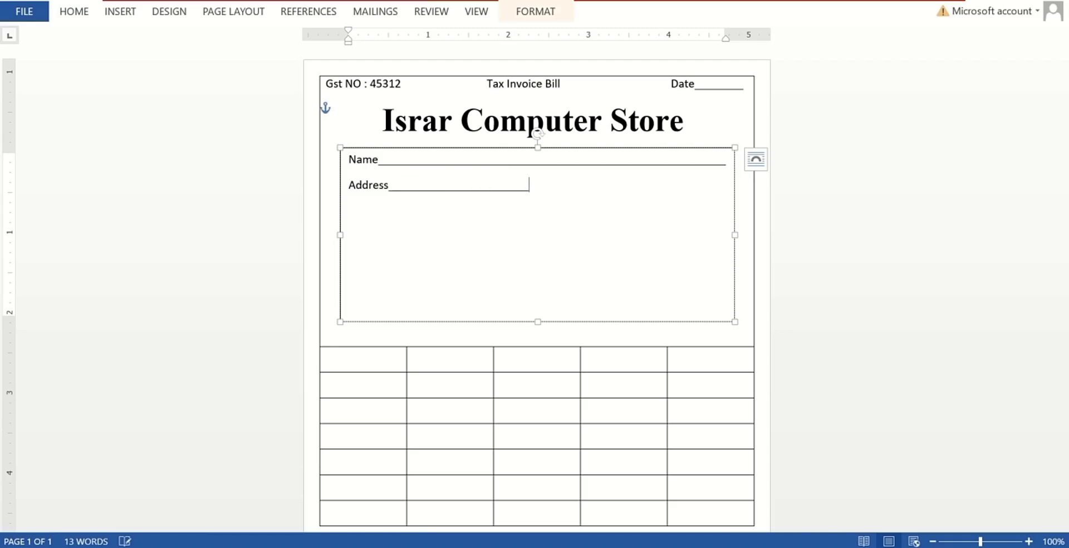
type("Date___________________________")
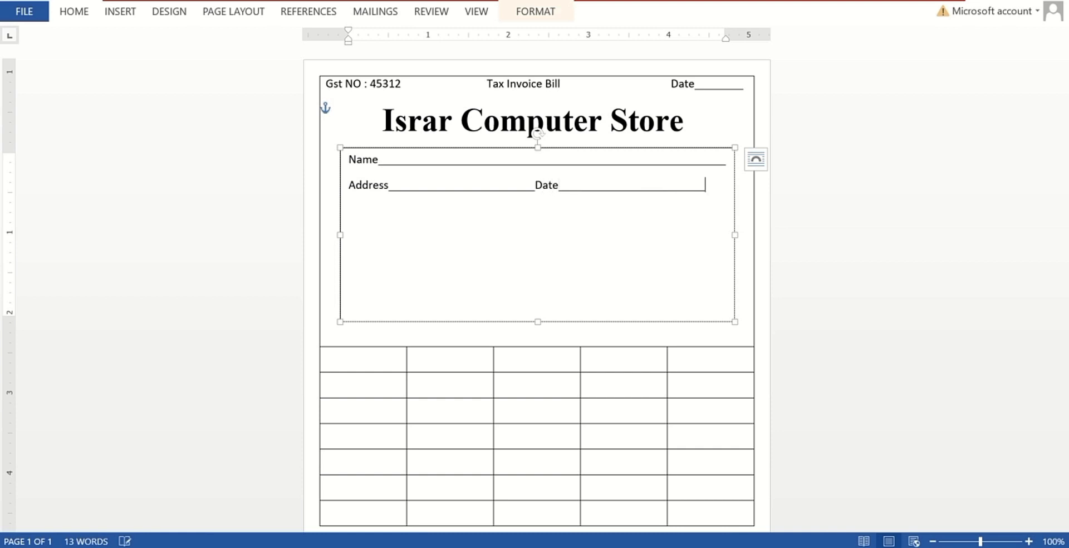
key("Return")
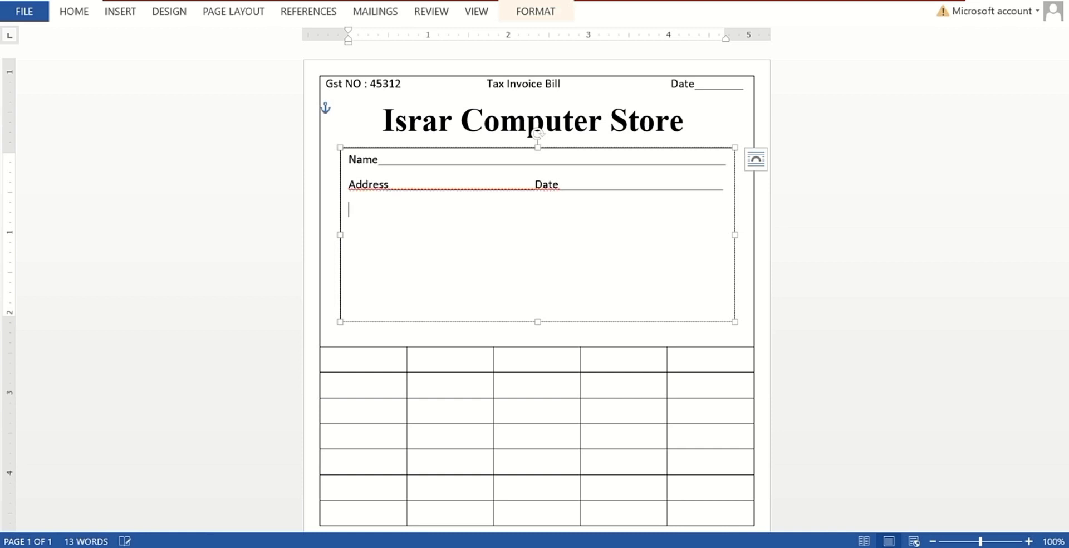
type("Mobile NO____________________________")
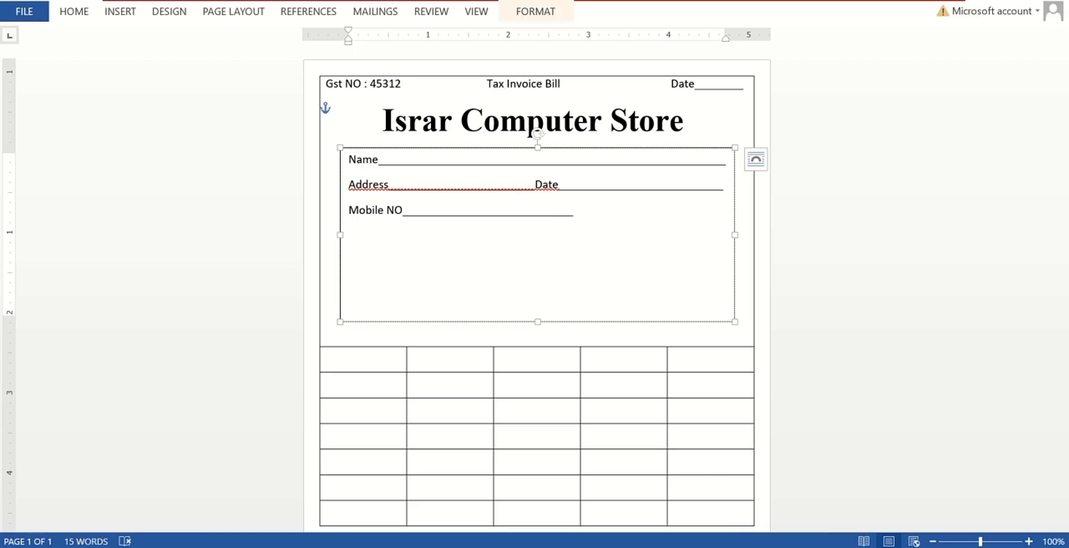
type("______Email______________")
- Ignore all occurrences of the flagged spellings in the Address and Mobile NO lines
right_click(392, 185)
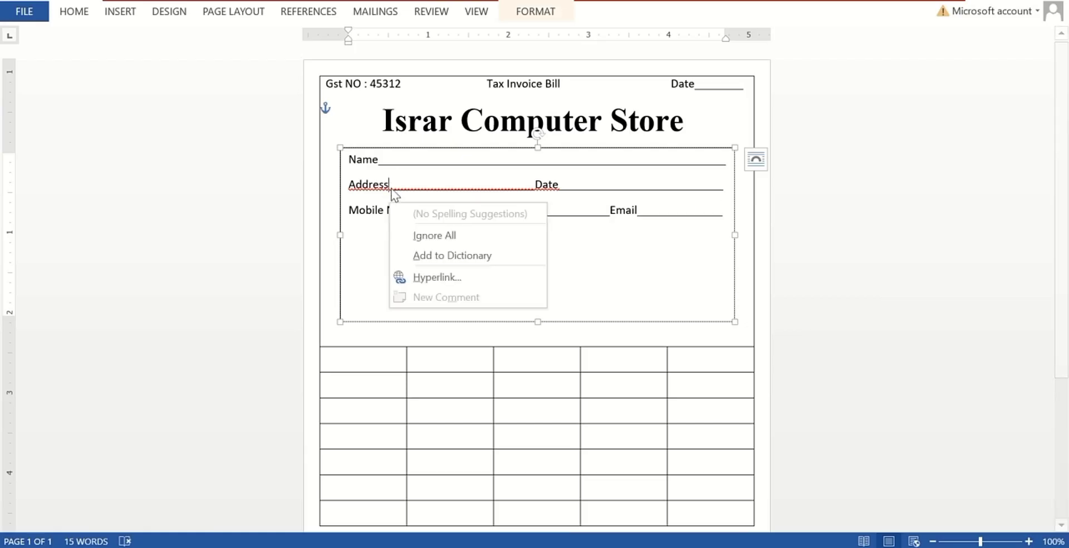
left_click(431, 239)
right_click(461, 212)
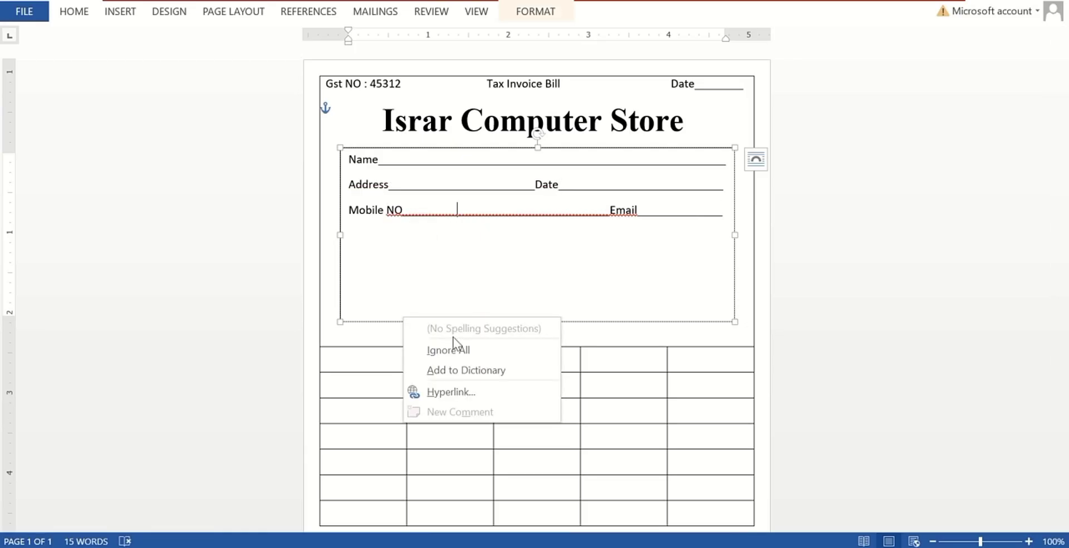
left_click(453, 351)
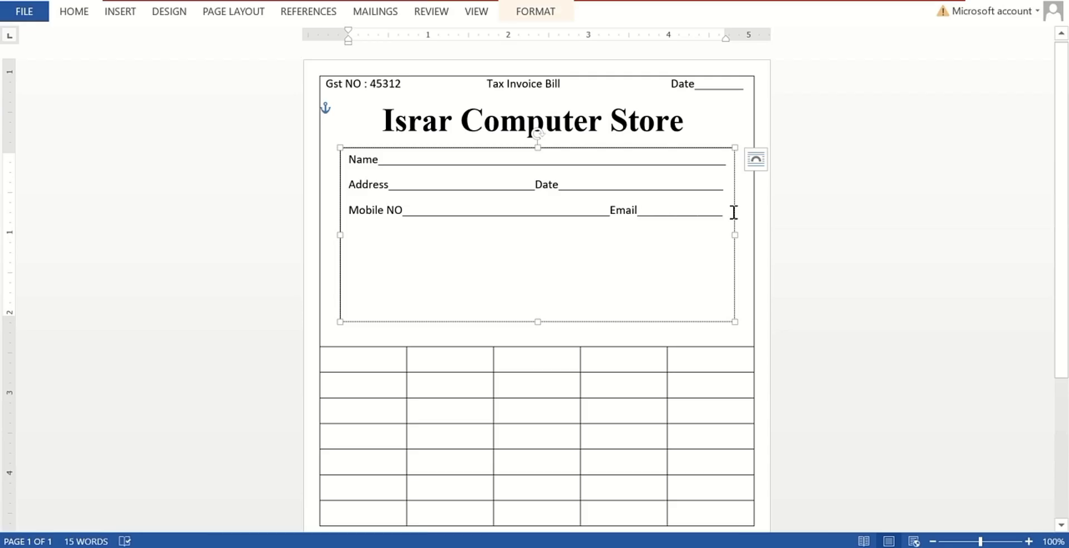
- Set the font size of all text in the text box to 12
key("ctrl+a")
right_click(543, 195)
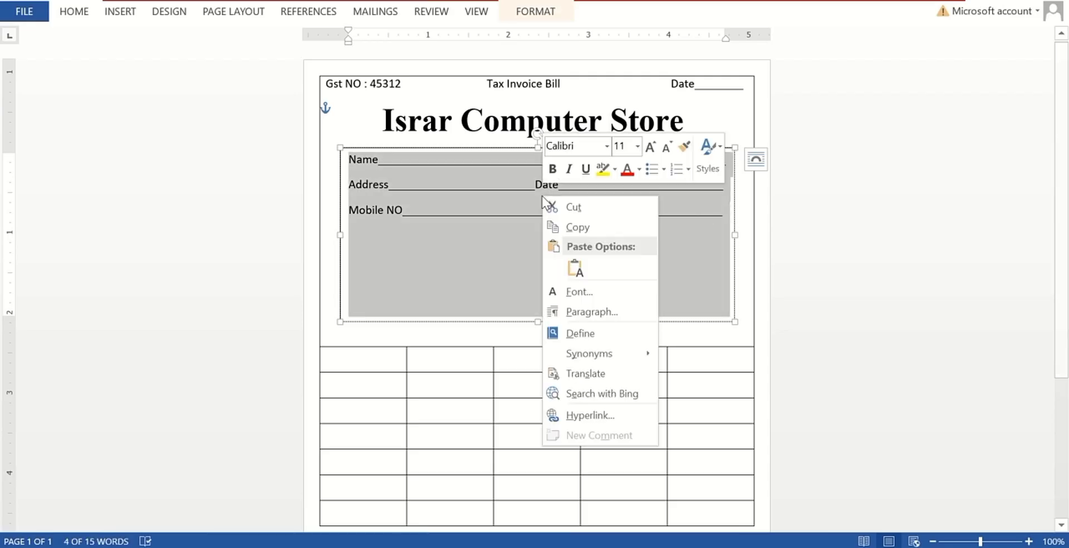
left_click(664, 149)
left_click(664, 149)
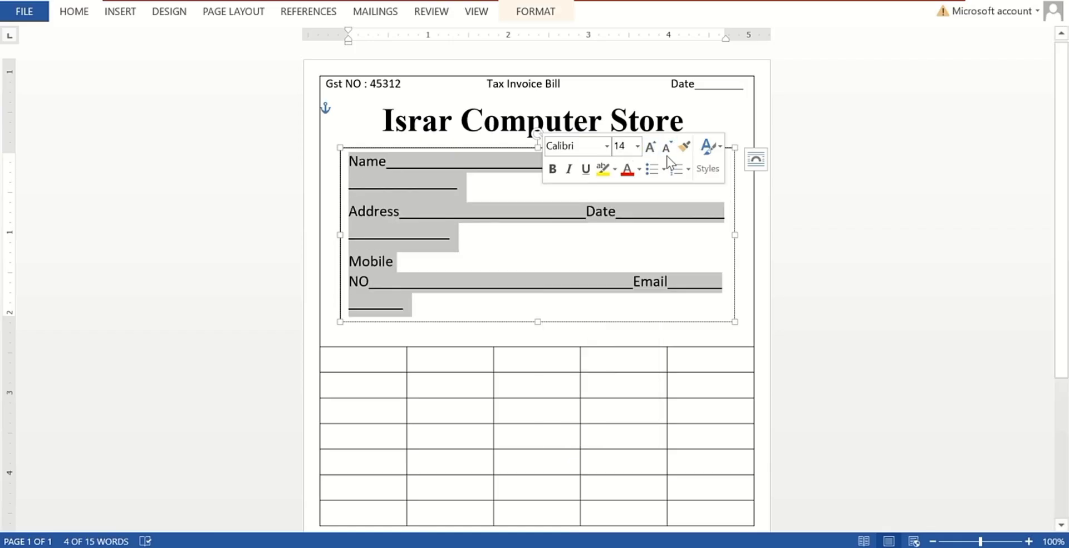
left_click(666, 148)
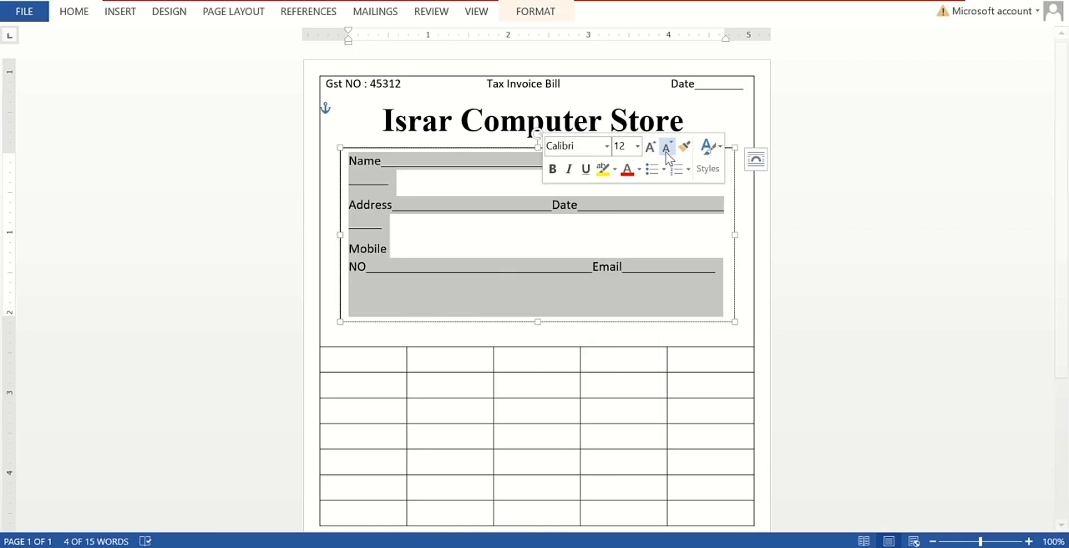
left_click(490, 276)
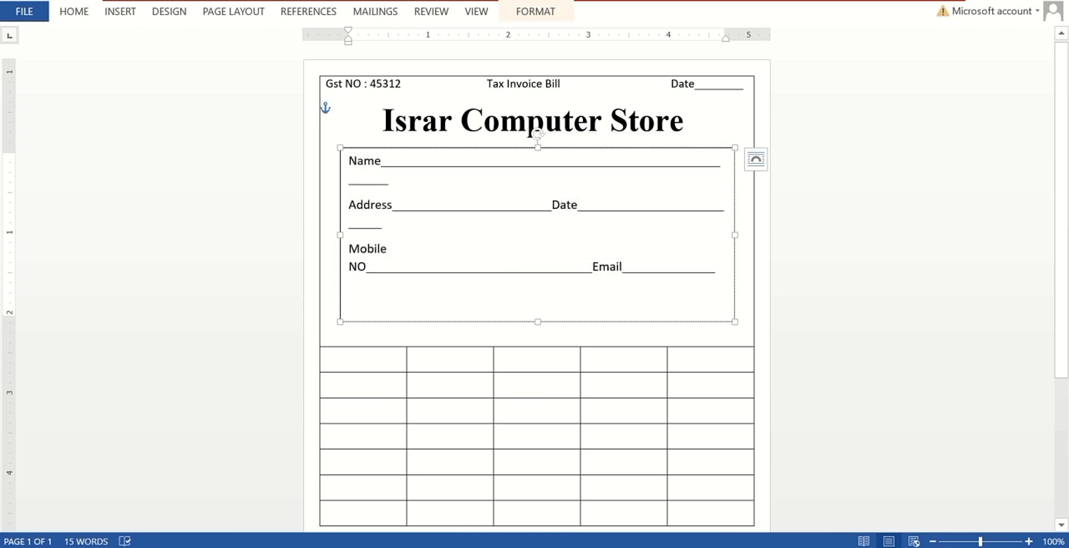
- Delete the underscores wrapping below the Date and Name blanks and shorten the text box to 1.38 inches high
left_click(433, 230)
key("BackSpace")
key("BackSpace")
key("BackSpace")
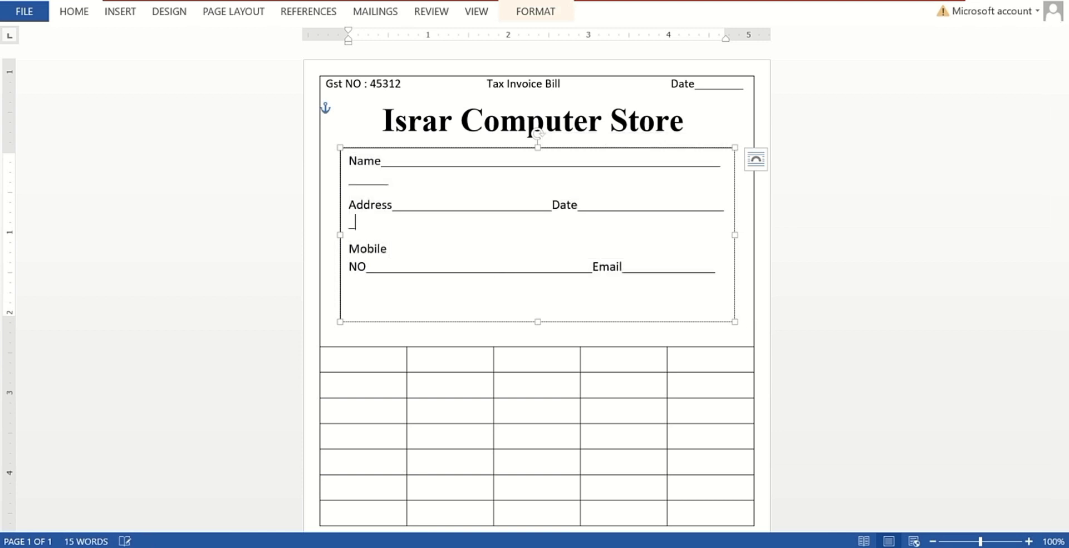
key("BackSpace")
key("BackSpace")
left_click(392, 182)
key("BackSpace")
key("BackSpace")
key("BackSpace")
key("BackSpace")
key("BackSpace")
key("BackSpace")
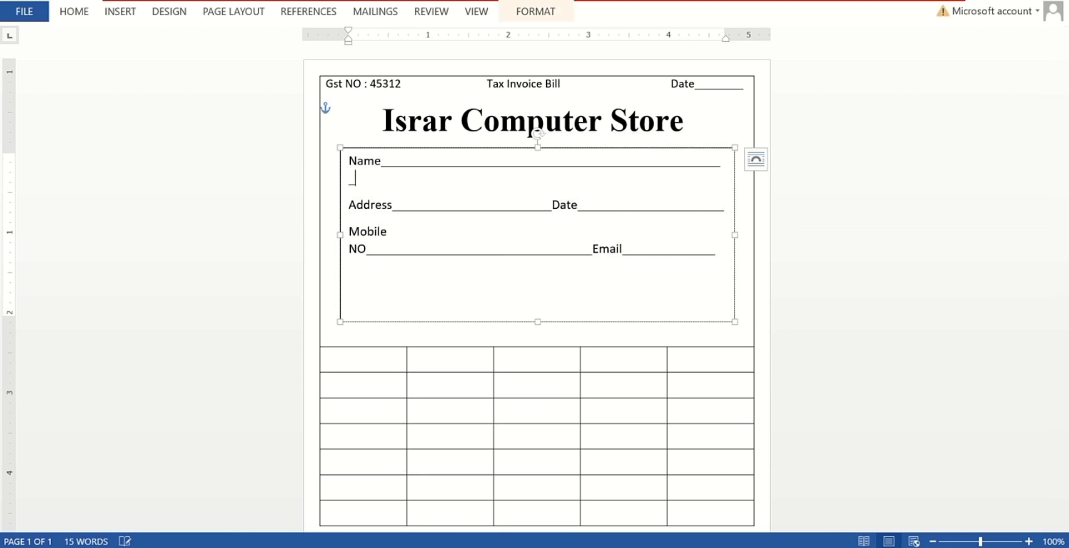
key("BackSpace")
key("BackSpace")
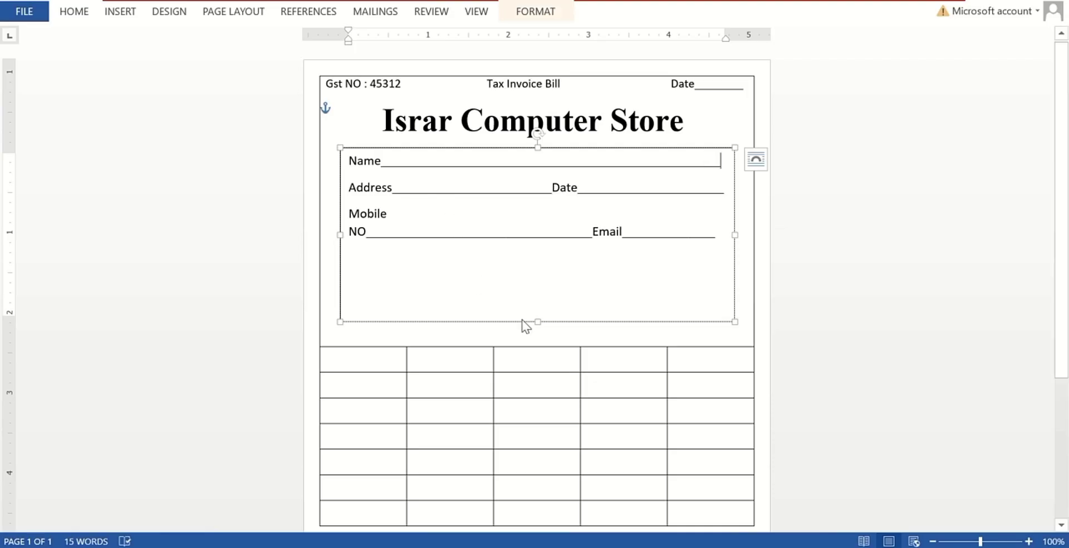
left_click_drag(537, 321, 536, 259)
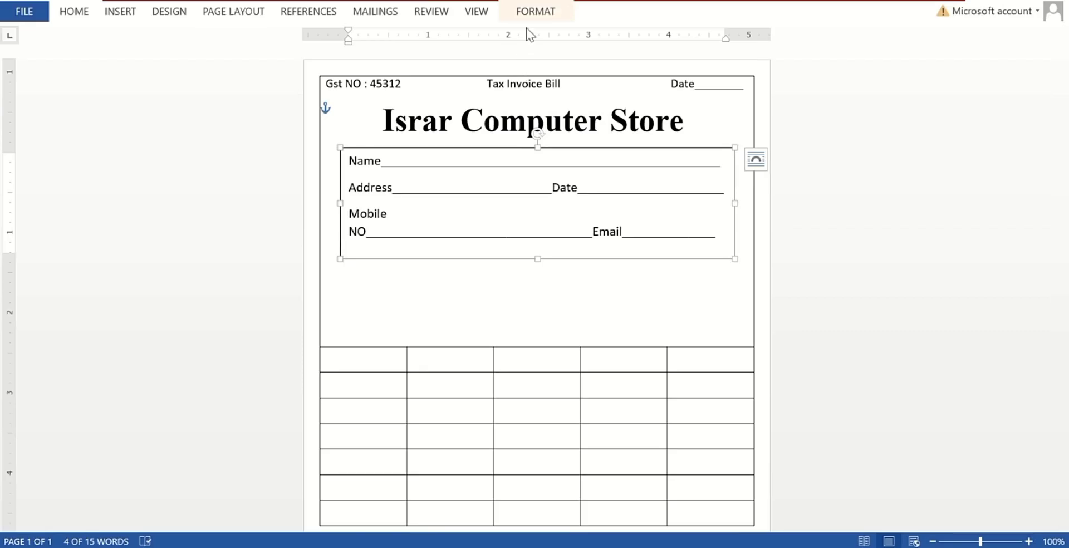
- Remove the text box's fill and outline and move it slightly farther below the store name
left_click(518, 11)
left_click(390, 32)
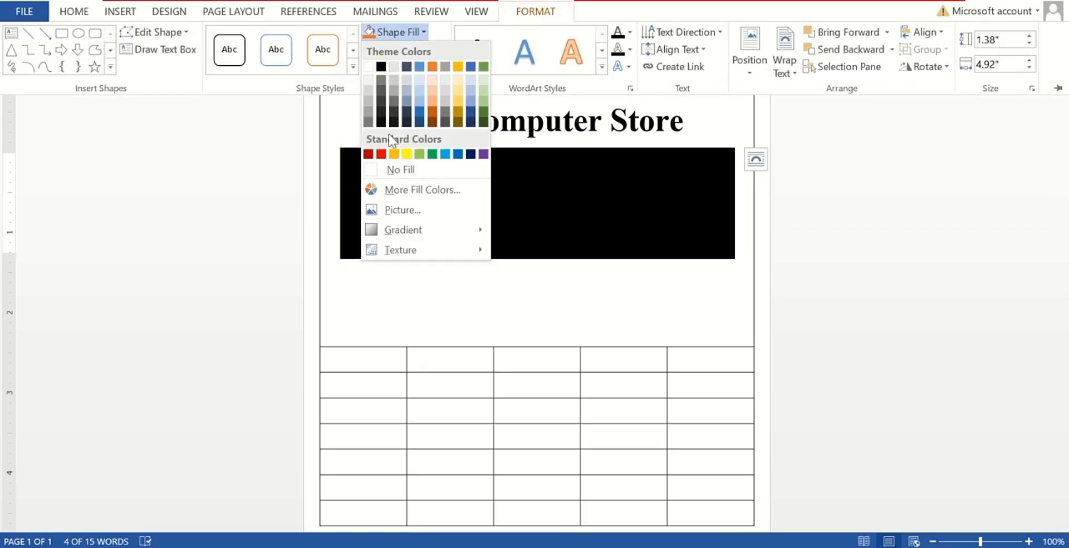
left_click(399, 170)
left_click(405, 49)
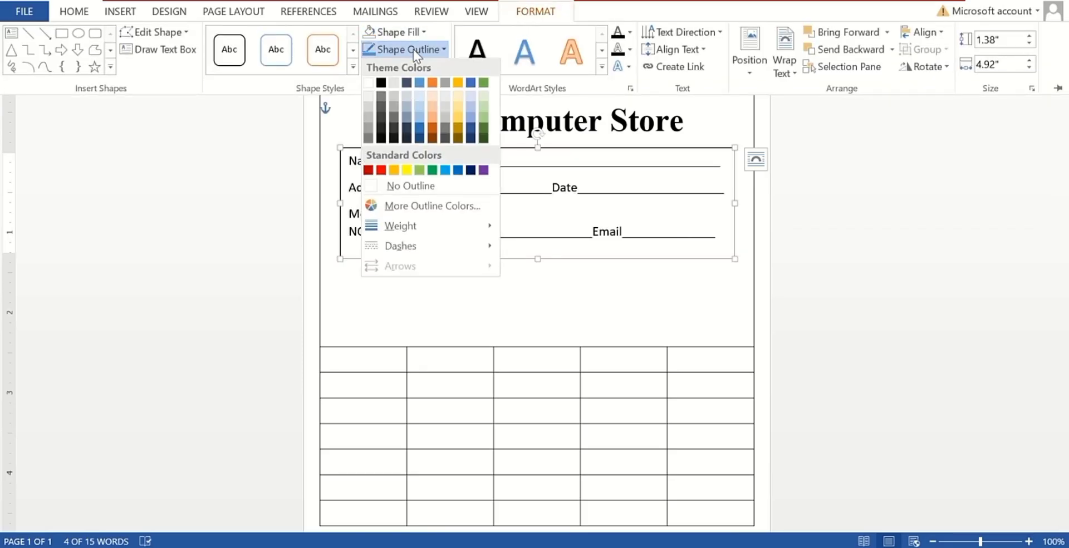
left_click(396, 187)
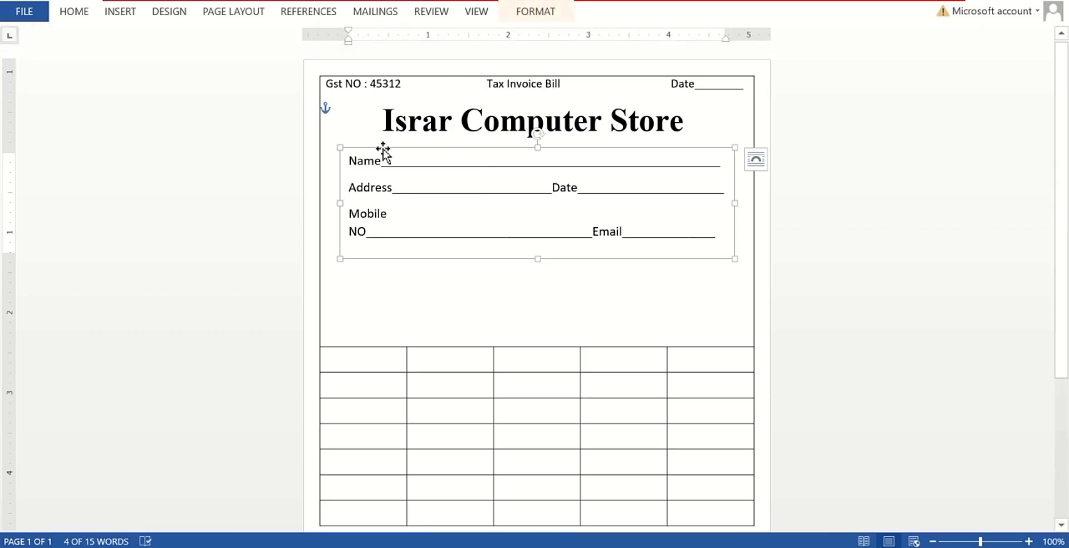
mouse_move(382, 150)
left_mouse_down()
mouse_move(378, 174)
mouse_move(381, 161)
left_mouse_up()
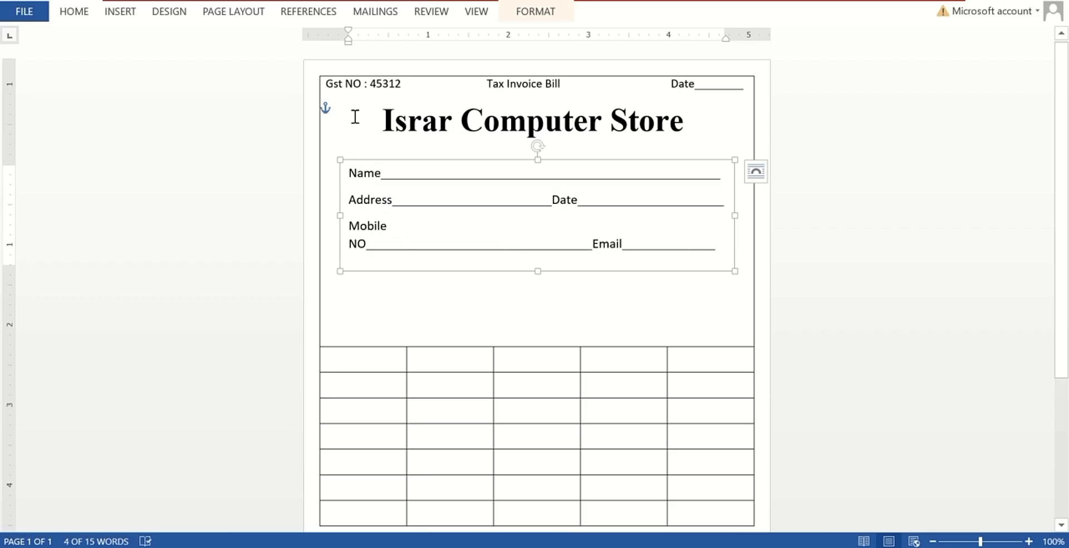
- Make the "Gst NO : 45312", "Tax Invoice Bill" and "Date" texts above the store name bold
left_click_drag(403, 88, 305, 95)
left_click(315, 50)
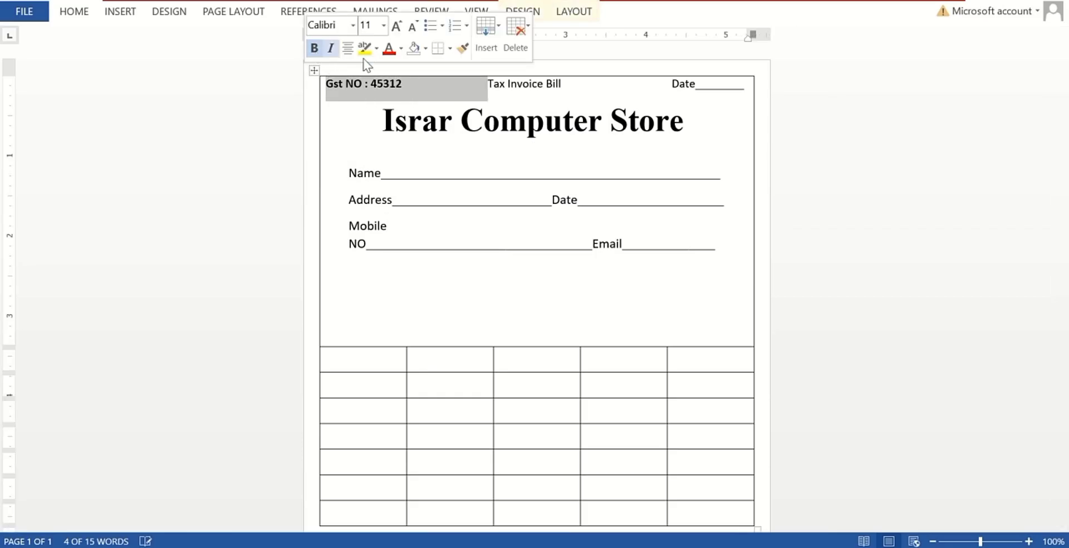
left_click_drag(743, 83, 503, 98)
left_click(514, 149)
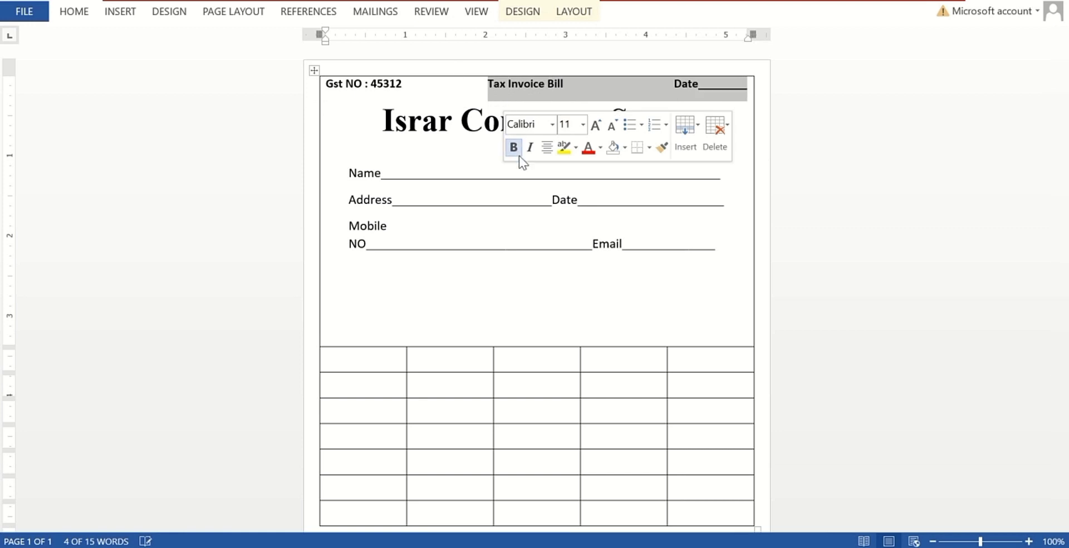
- Make all the customer detail lines in the text box bold
left_click(534, 224)
key("ctrl+a")
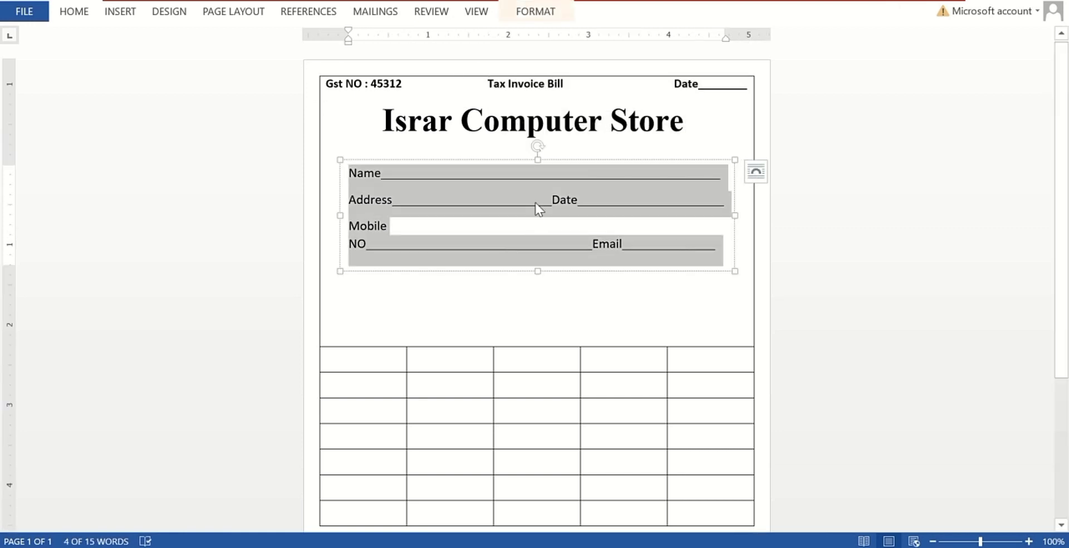
right_click(533, 202)
left_click(546, 177)
left_click(546, 287)
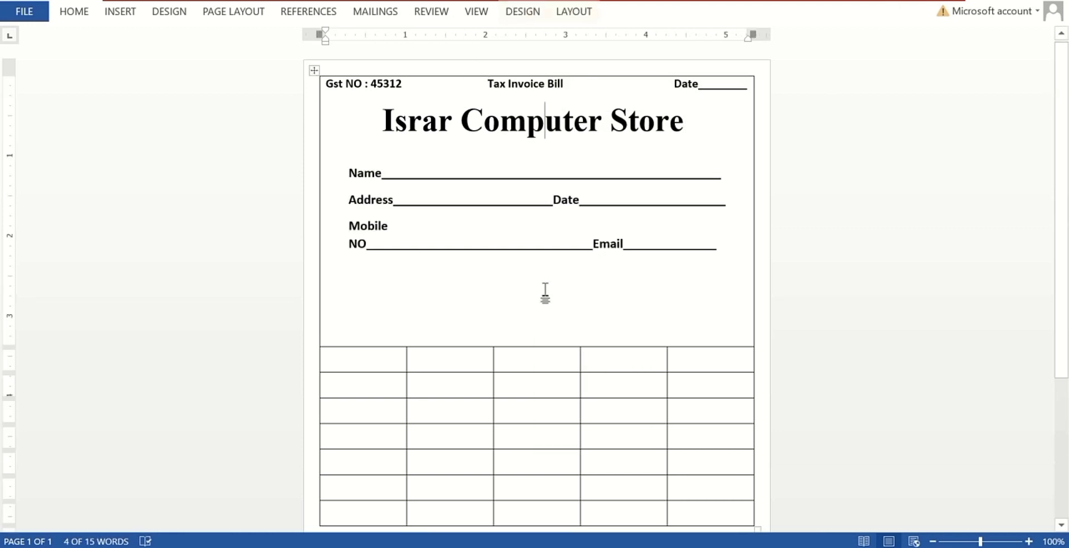
- Raise the top row's lower border about 1 inch to just below the "Mobile NO" and "Email" line
scroll(543, 340, "down", 1)
scroll(543, 340, "down", 2)
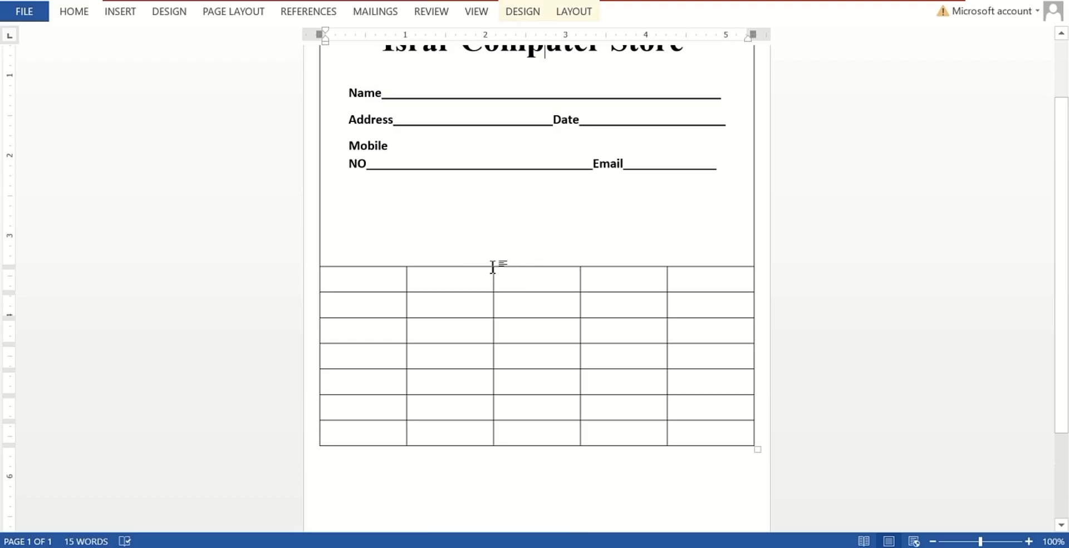
left_click_drag(509, 270, 514, 191)
- Enter the column headings "Serial NO", "Particulars", "Quantity", "Rate" and "Amoount" in the first row below the header section
left_click(400, 199)
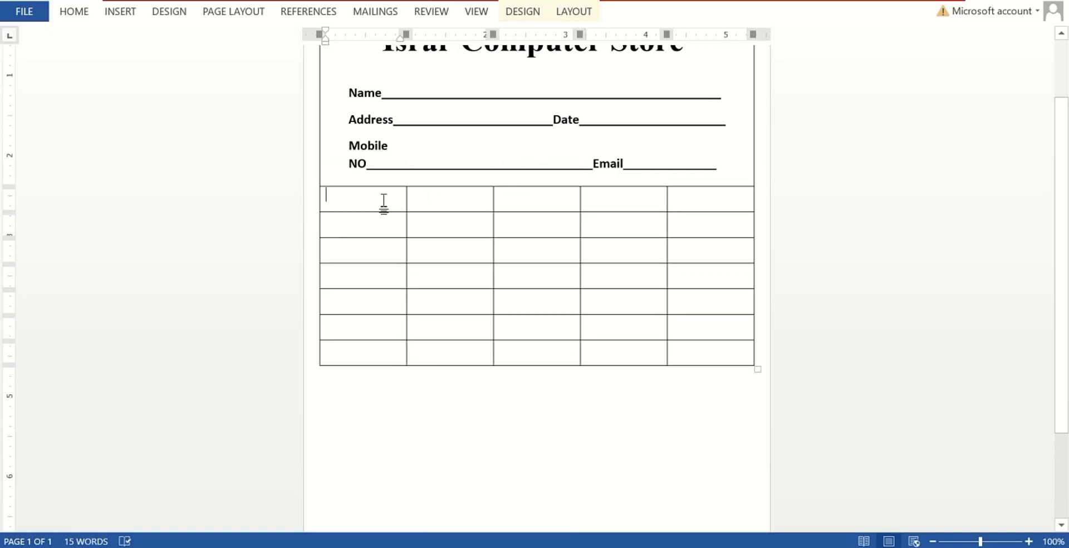
type("Serial NO")
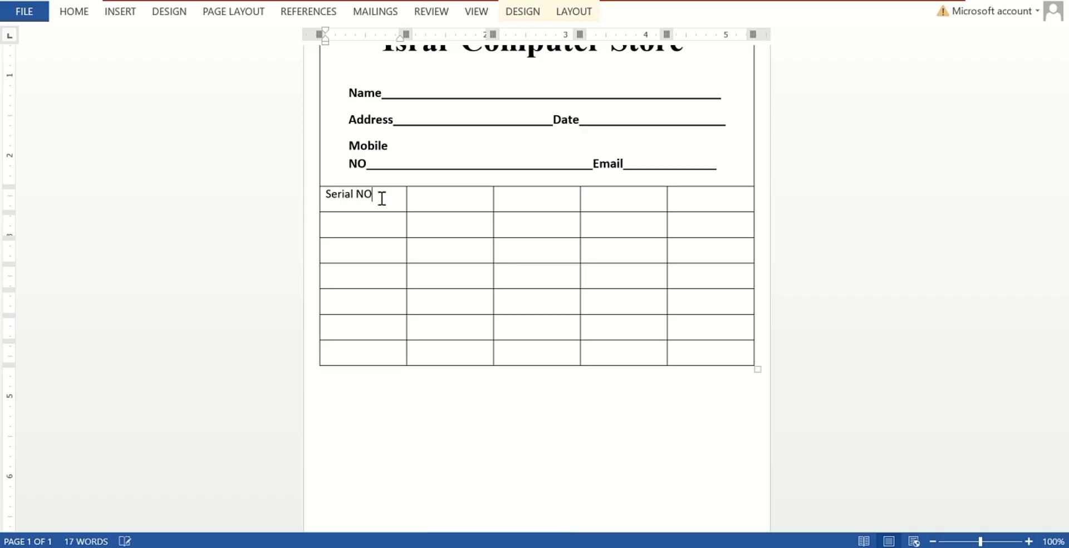
key("Tab")
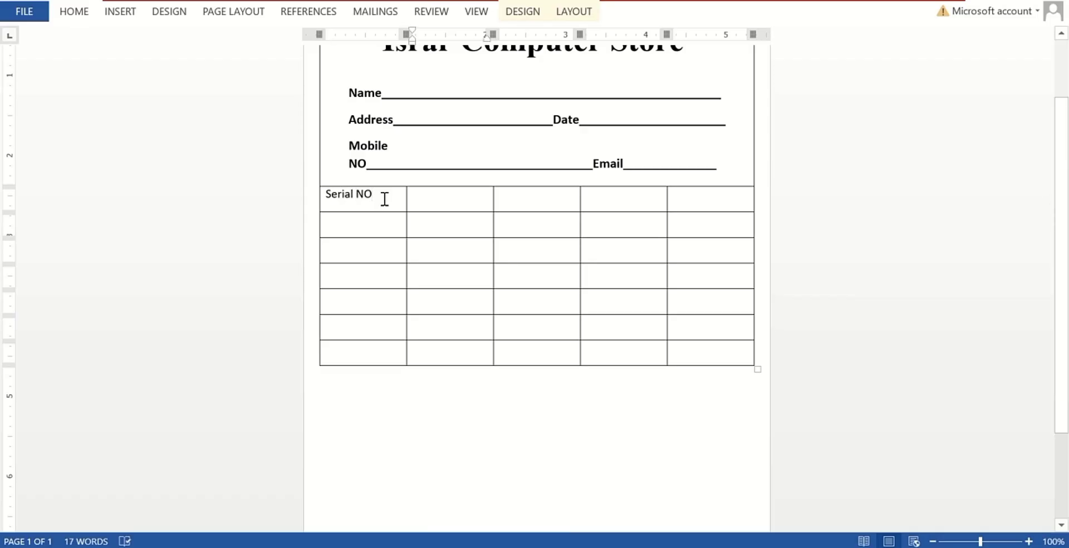
type("Particulars")
key("Tab")
type("Qu")
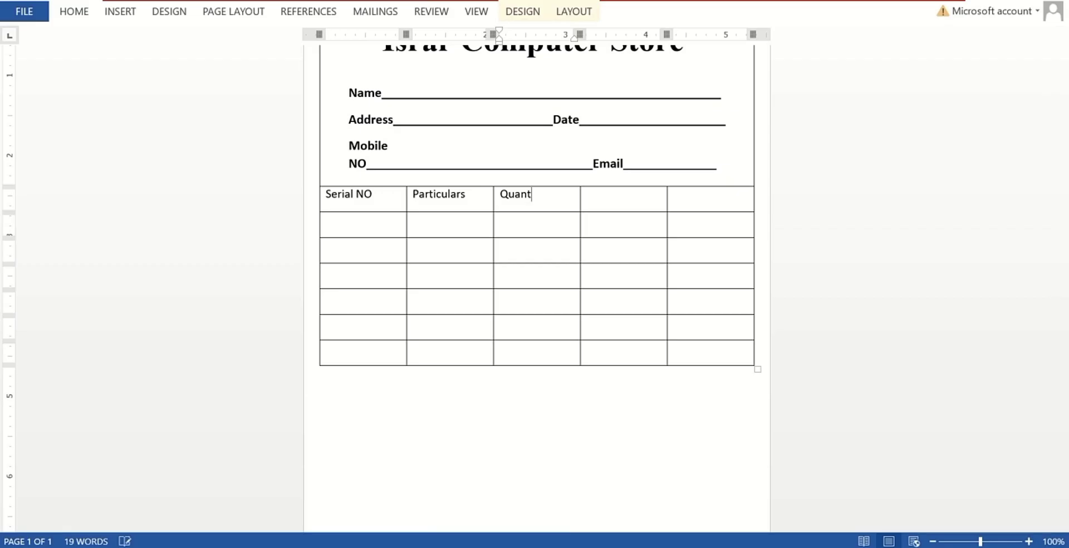
type("antity")
key("Tab")
type("Rate")
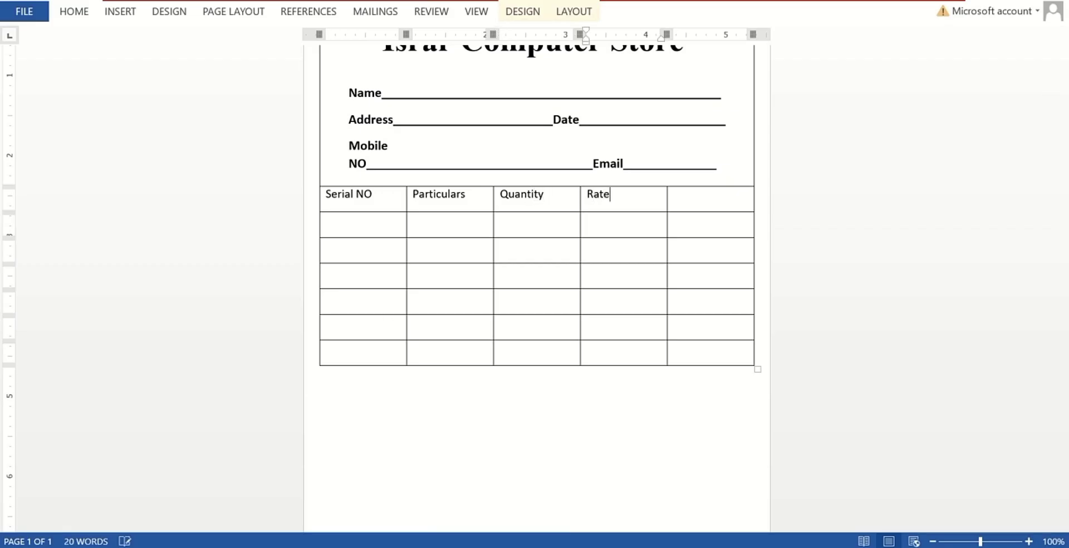
key("Tab")
type("Am")
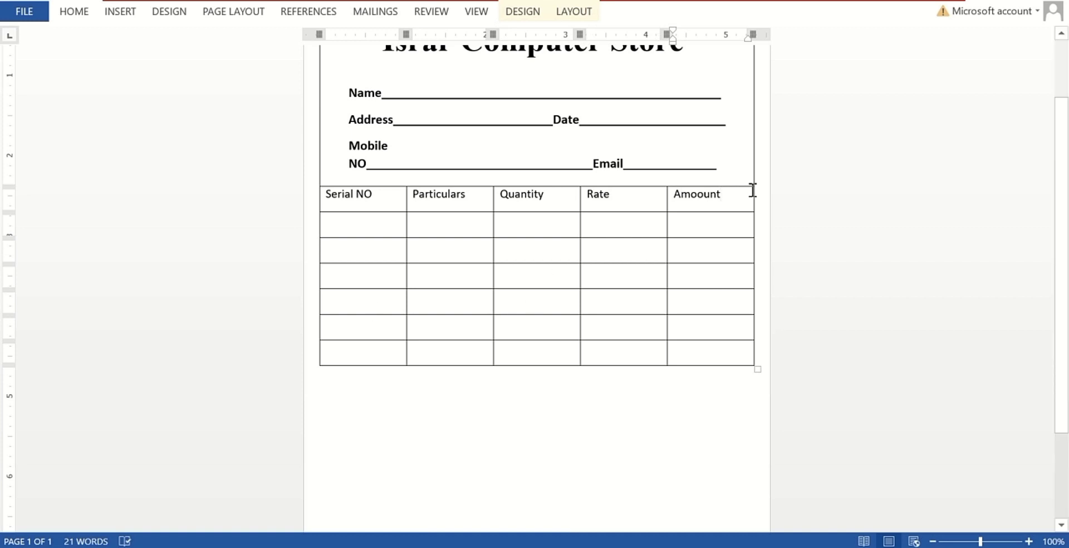
- Centre the five column headings from "Serial NO" to "Amoount" and make them bold
left_click_drag(752, 190, 348, 197)
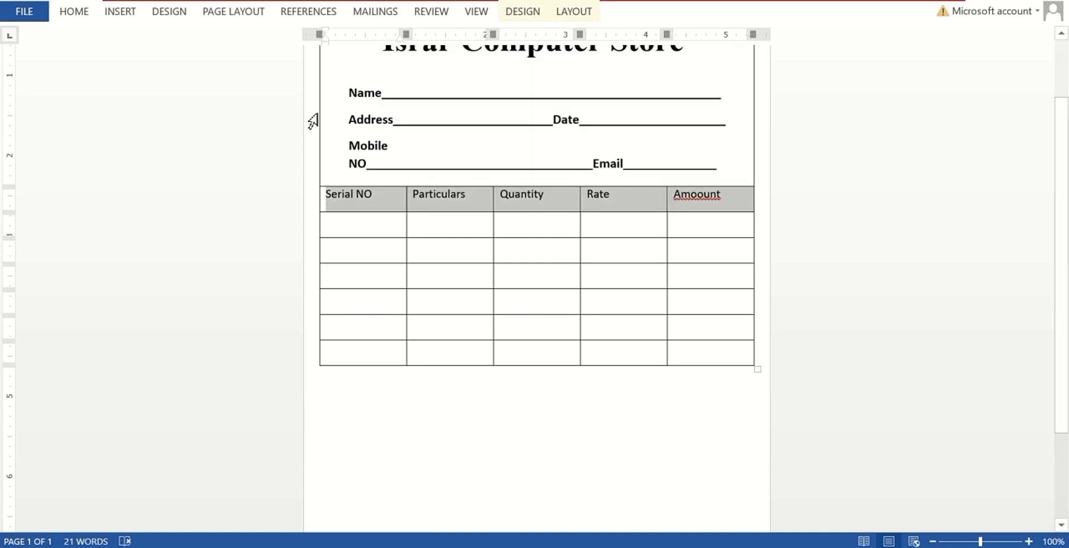
left_click(74, 13)
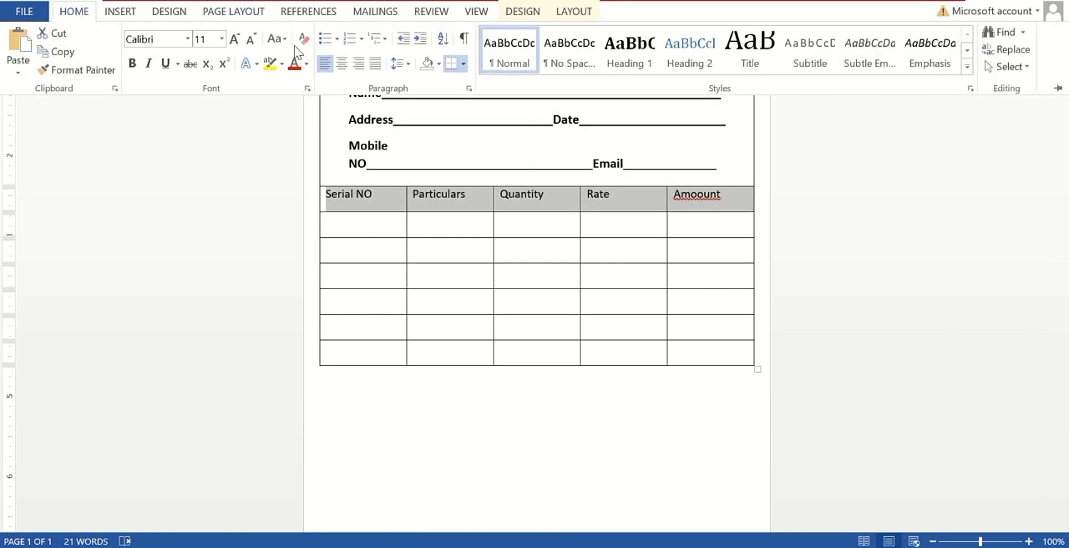
left_click(342, 63)
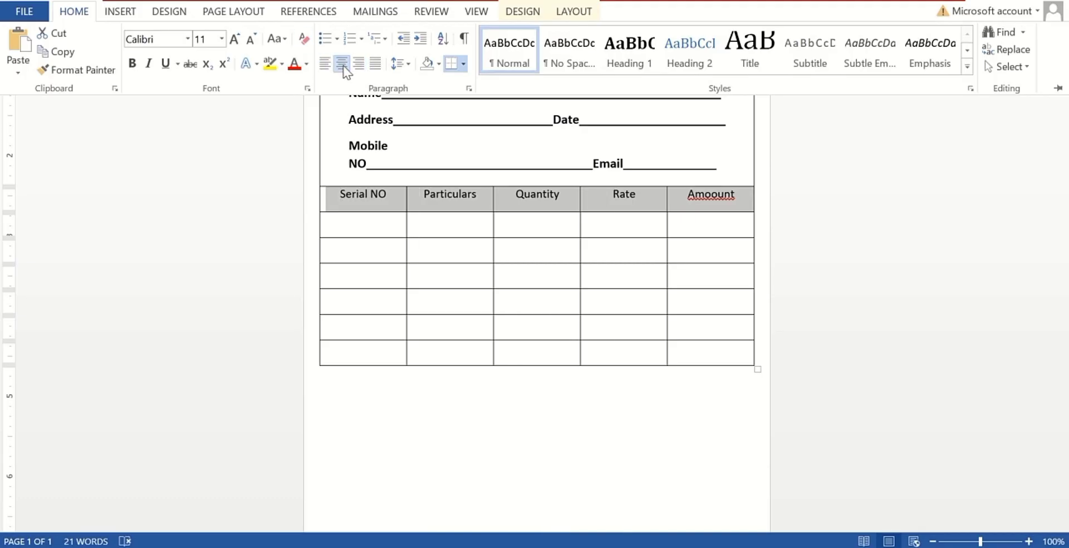
right_click(400, 189)
left_click(435, 222)
left_click_drag(400, 195, 741, 205)
left_click(747, 169)
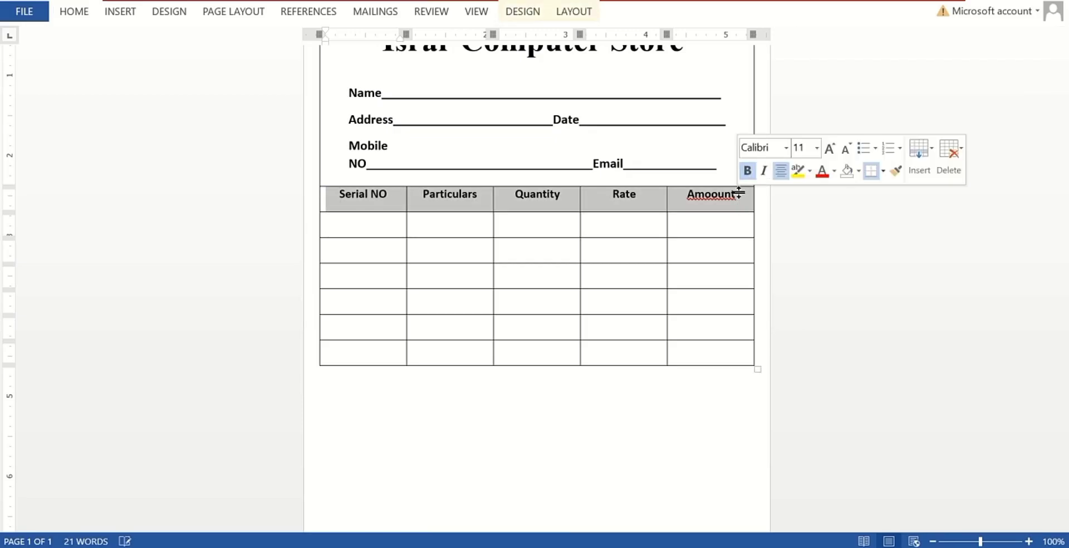
- Correct the misspelled last column heading to "Amount"
left_click(720, 195)
right_click(720, 195)
left_click(765, 217)
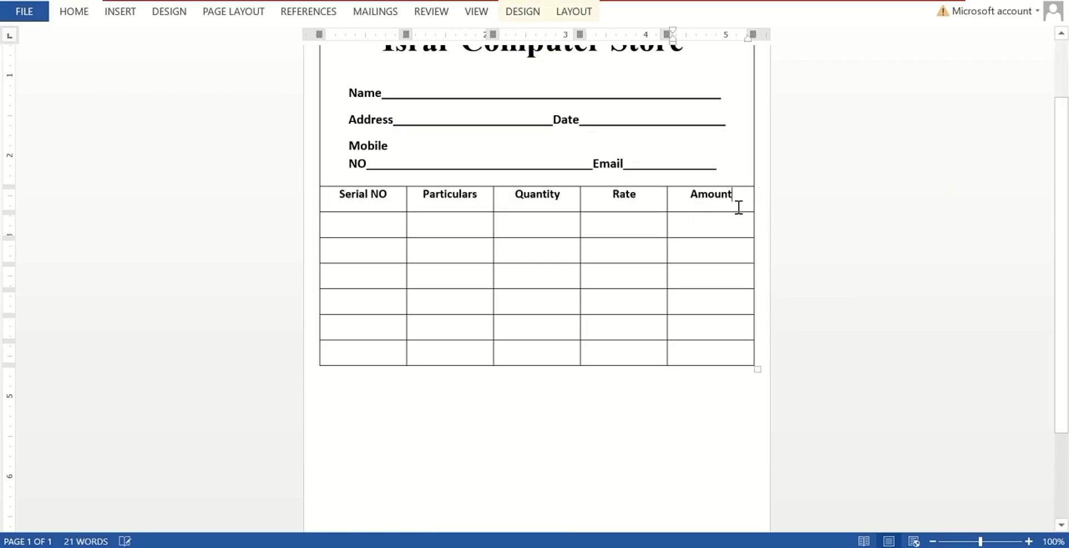
- Remove the space after the paragraphs in the column heading row
left_click_drag(744, 200, 289, 200)
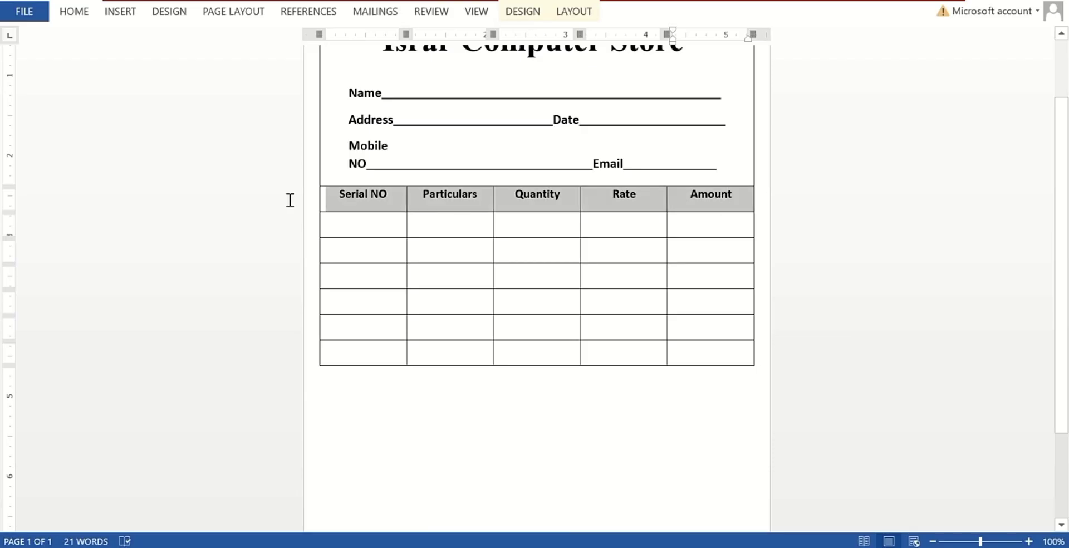
left_click(75, 11)
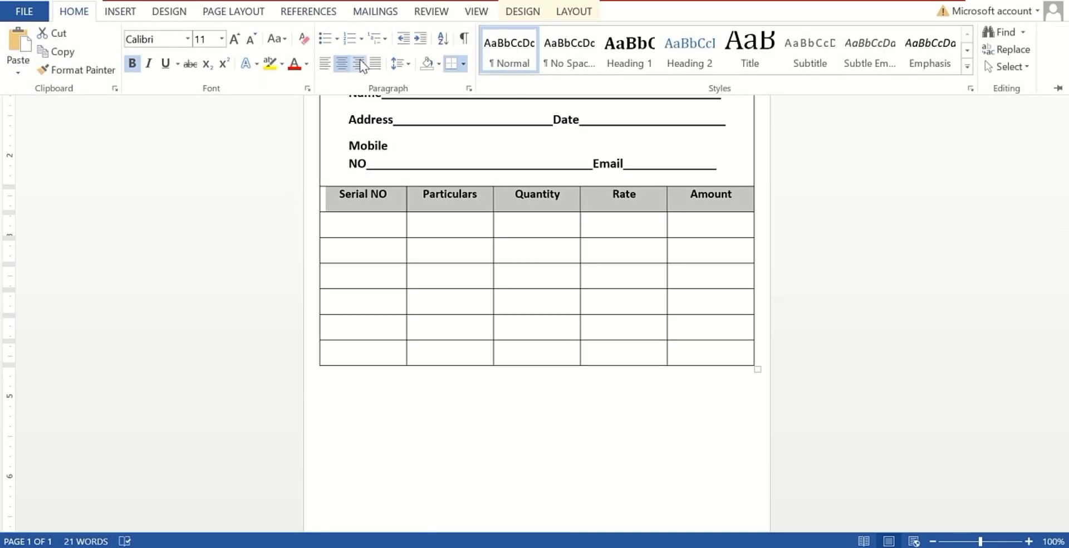
left_click(412, 68)
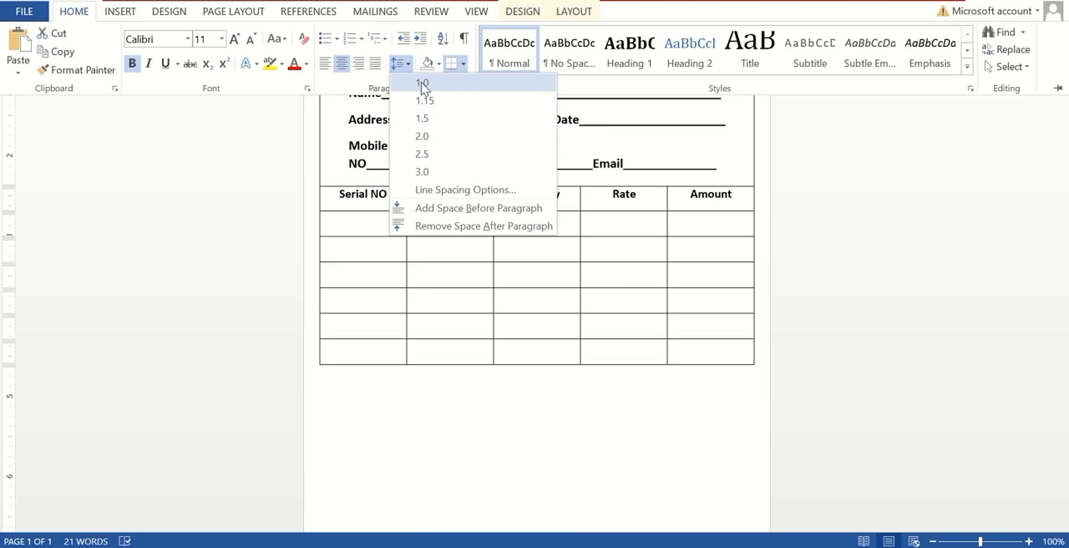
left_click(615, 215)
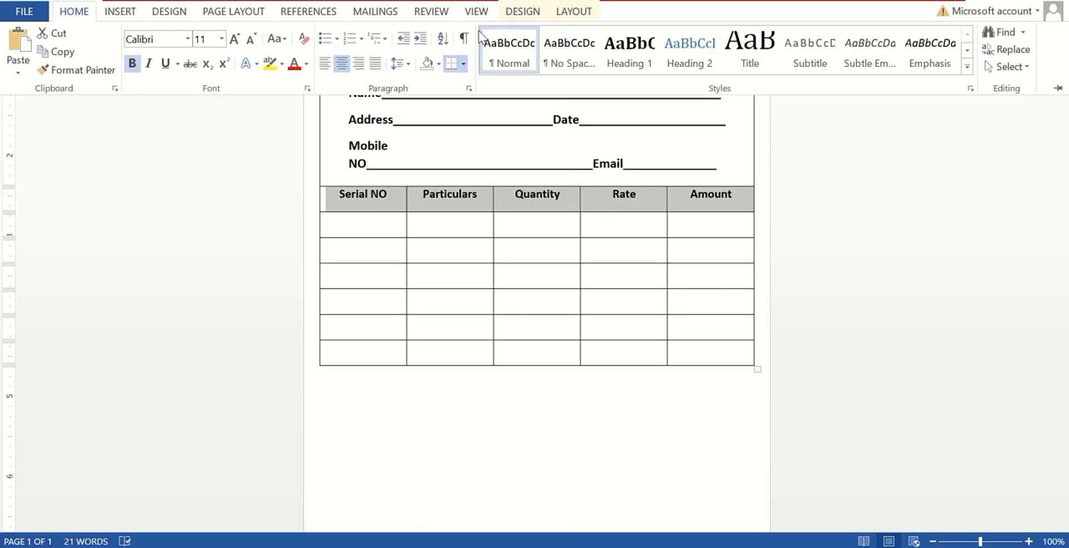
left_click(80, 18)
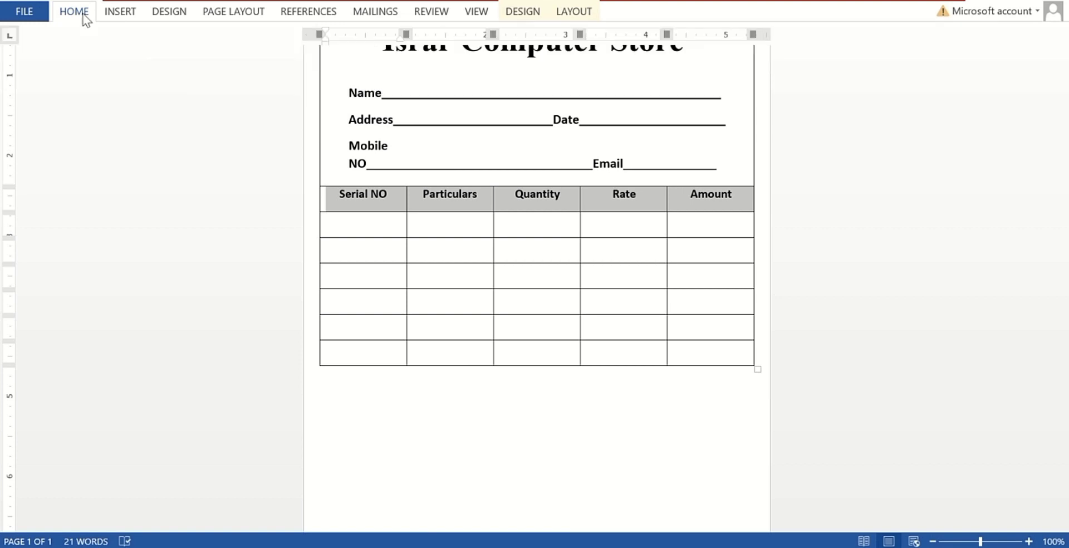
left_click(79, 17)
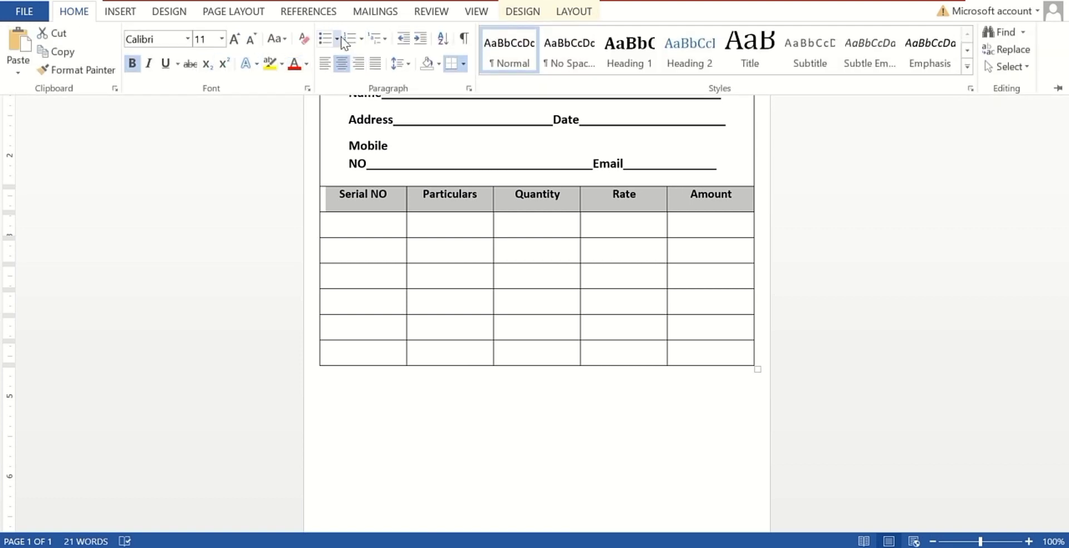
left_click(409, 67)
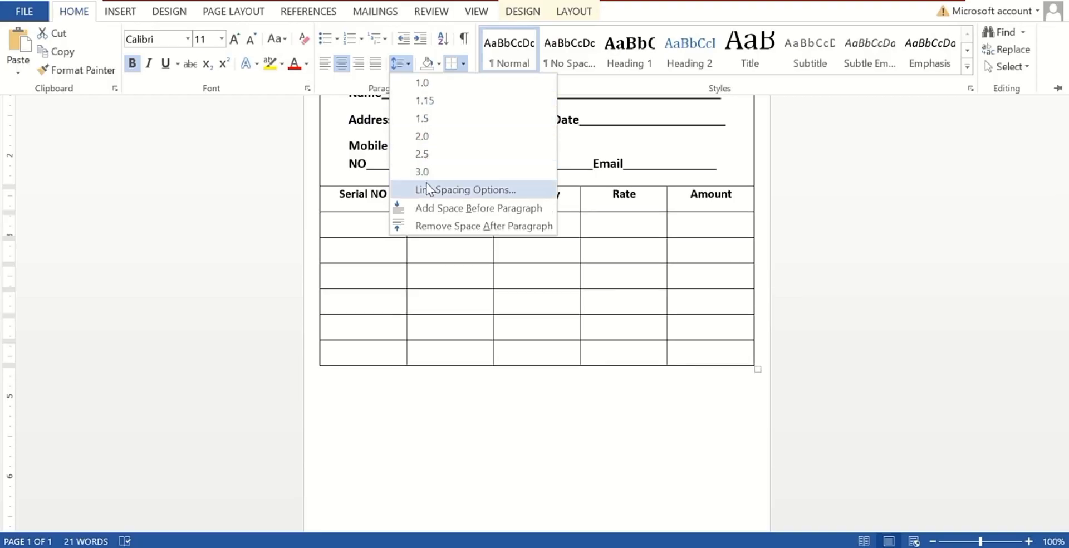
left_click(440, 226)
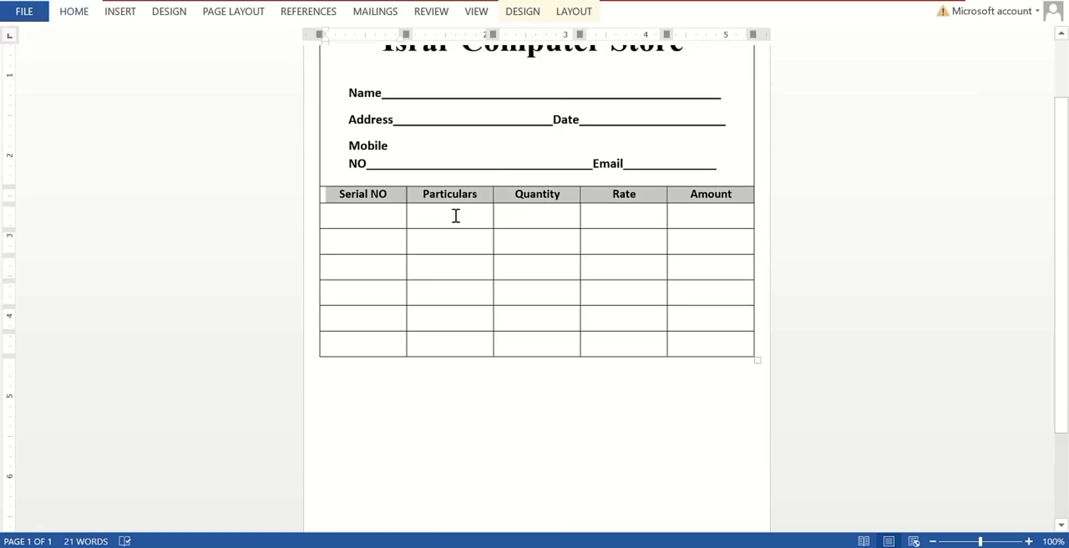
- Enter "Discount", "Gst" and "Total" in the third, fourth and fifth cells below the "Amount" heading
left_click(456, 216)
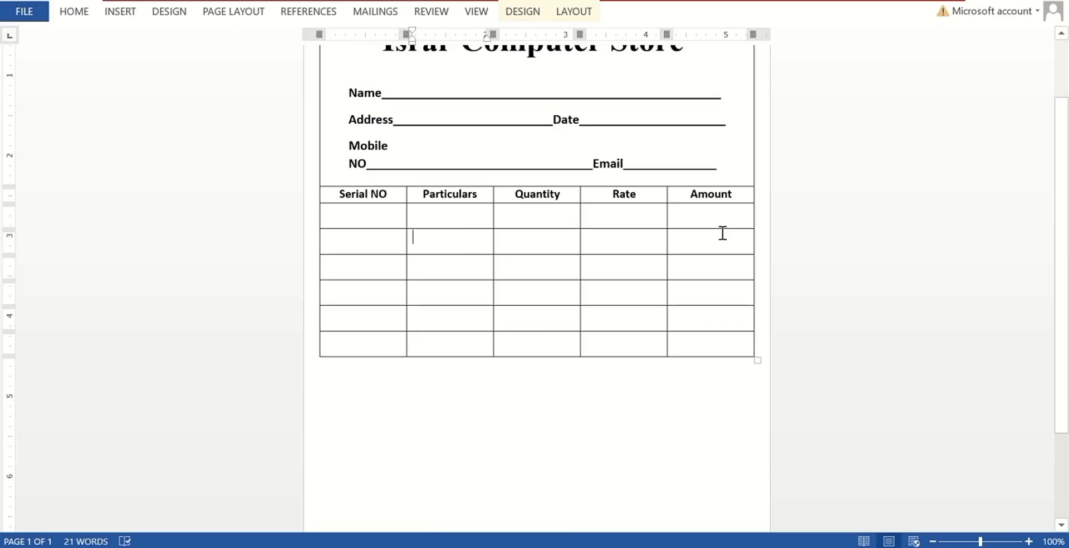
left_click(685, 262)
type("Discount")
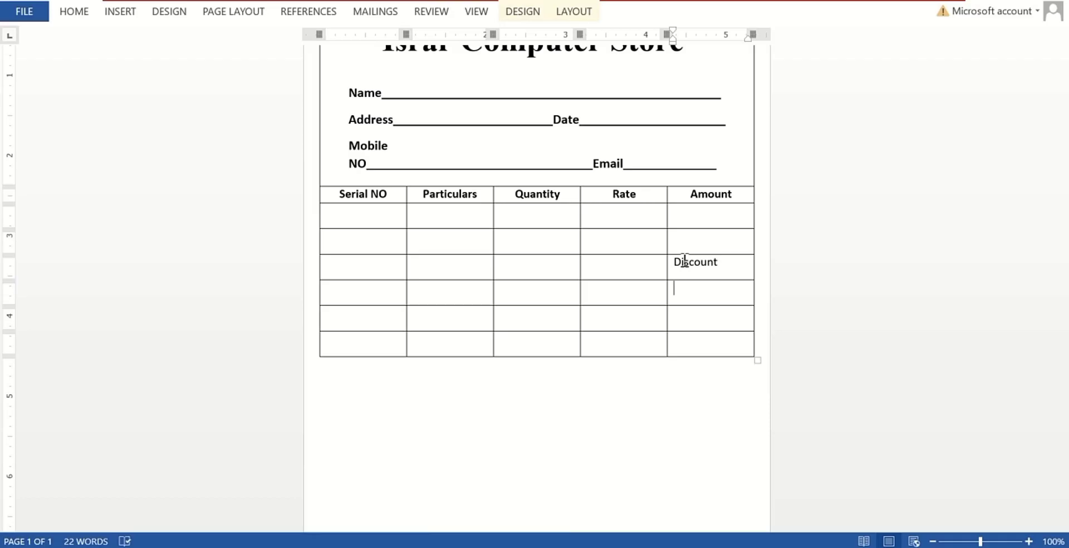
type("Gst")
key("shift+Tab")
type("t")
key("BackSpace")
key("Tab")
type("To")
- Merge the two empty cells between the "Amount" heading and "Discount" into one cell
left_click_drag(711, 214, 712, 241)
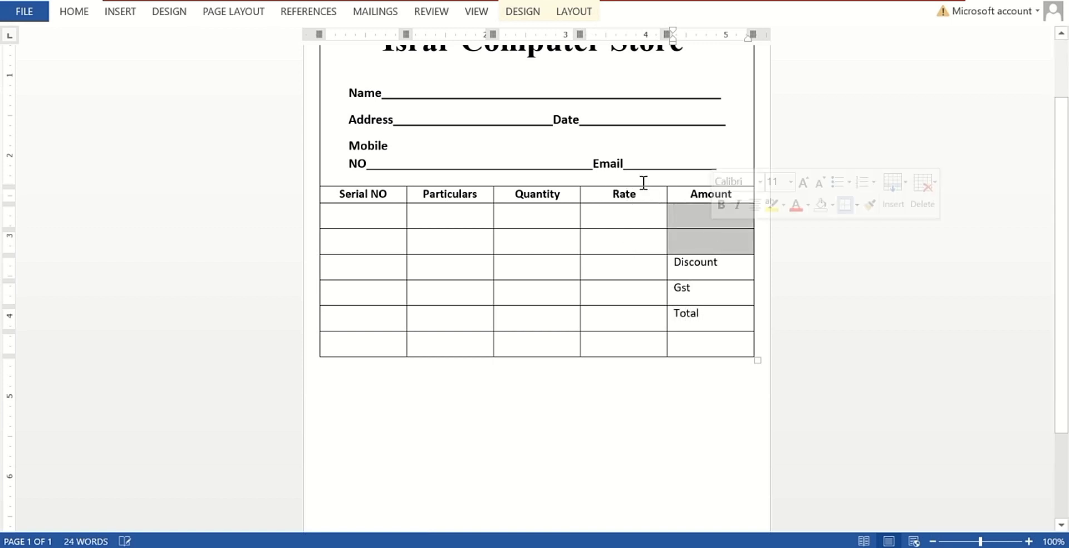
left_click(569, 14)
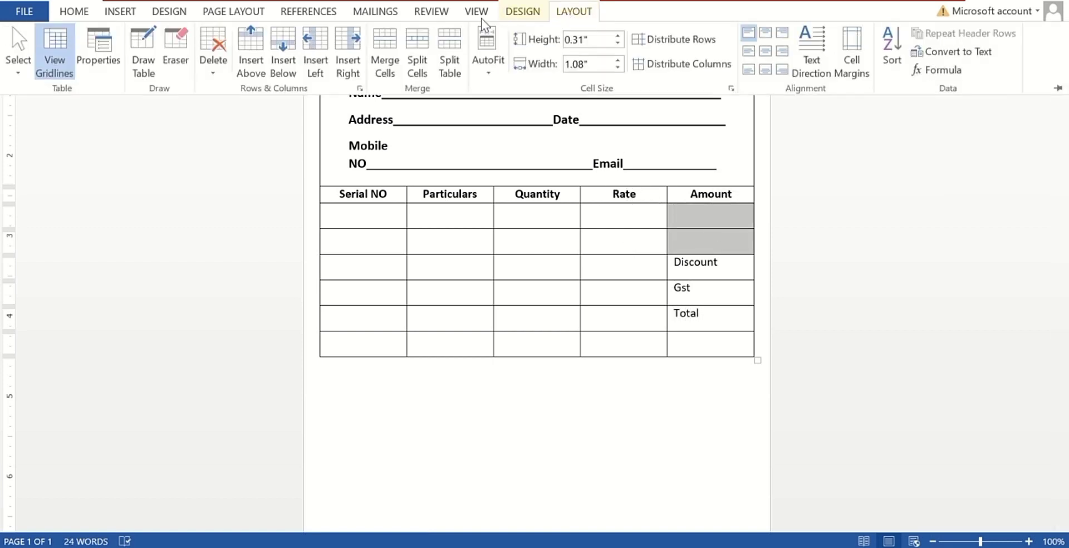
left_click(383, 44)
left_click(623, 222)
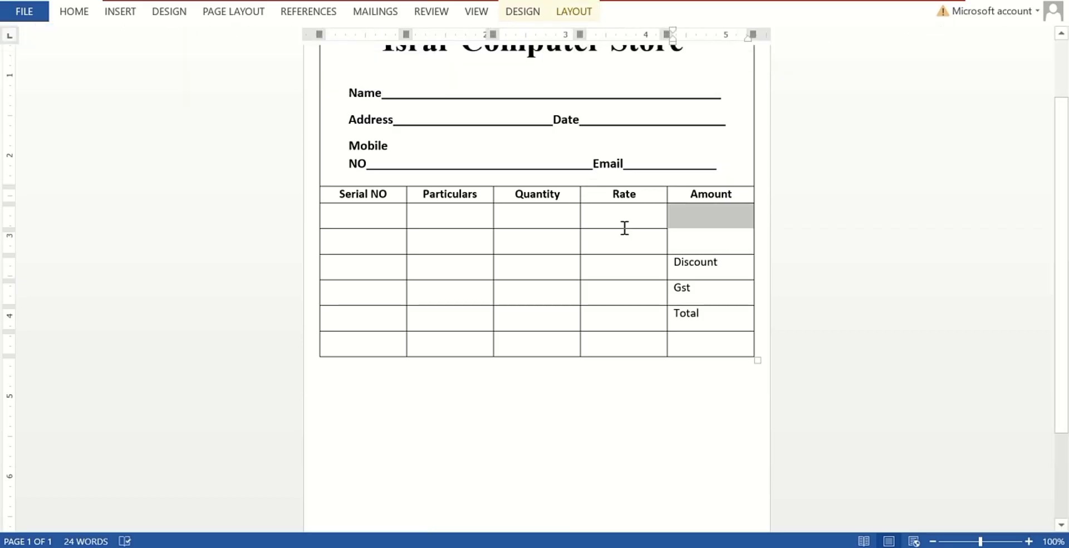
- Merge the five cells below "Rate" into one, and likewise the five cells below "Quantity"
left_click_drag(619, 225, 622, 316)
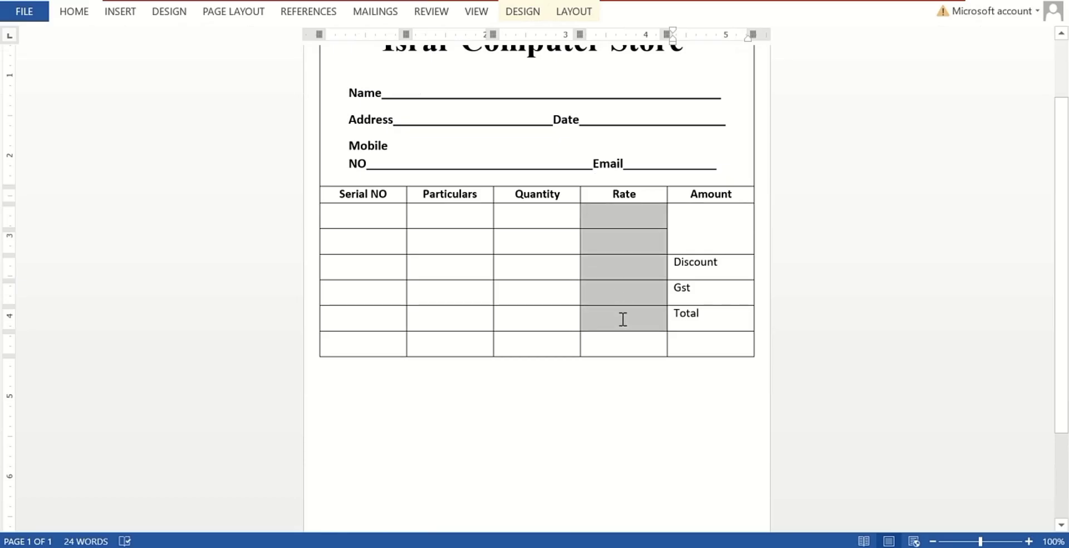
left_click(565, 14)
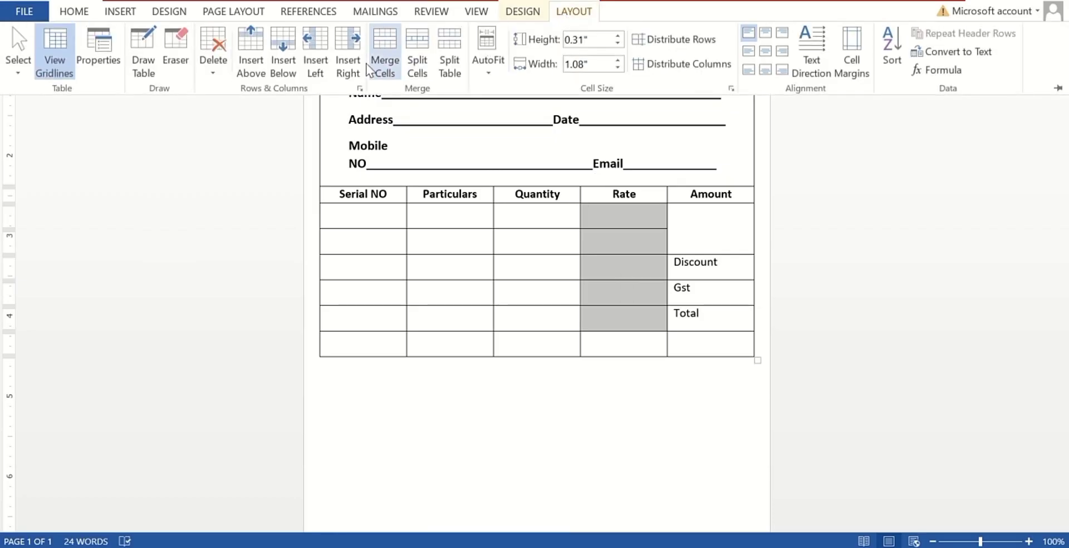
left_click(384, 53)
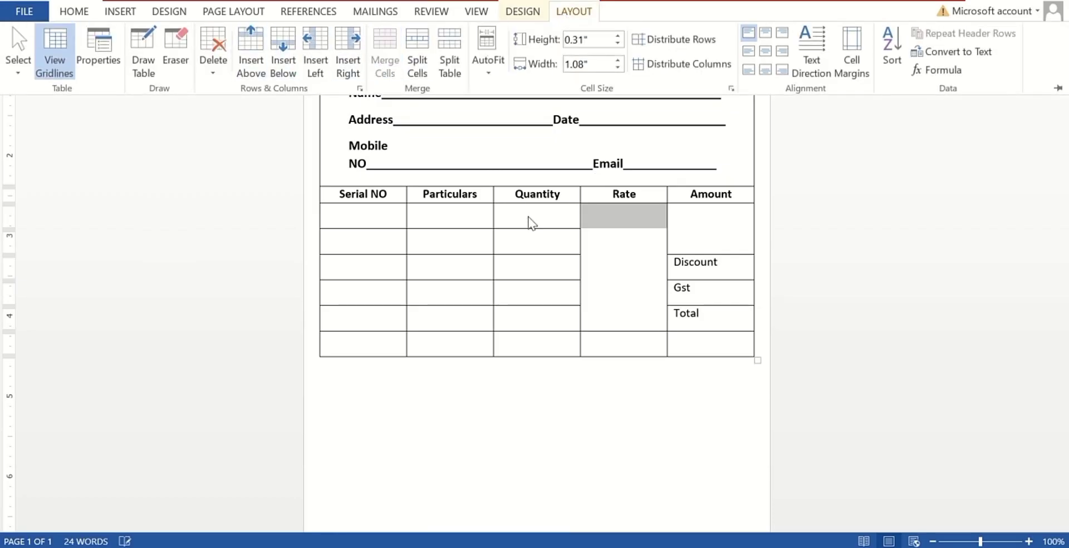
left_click_drag(523, 221, 530, 317)
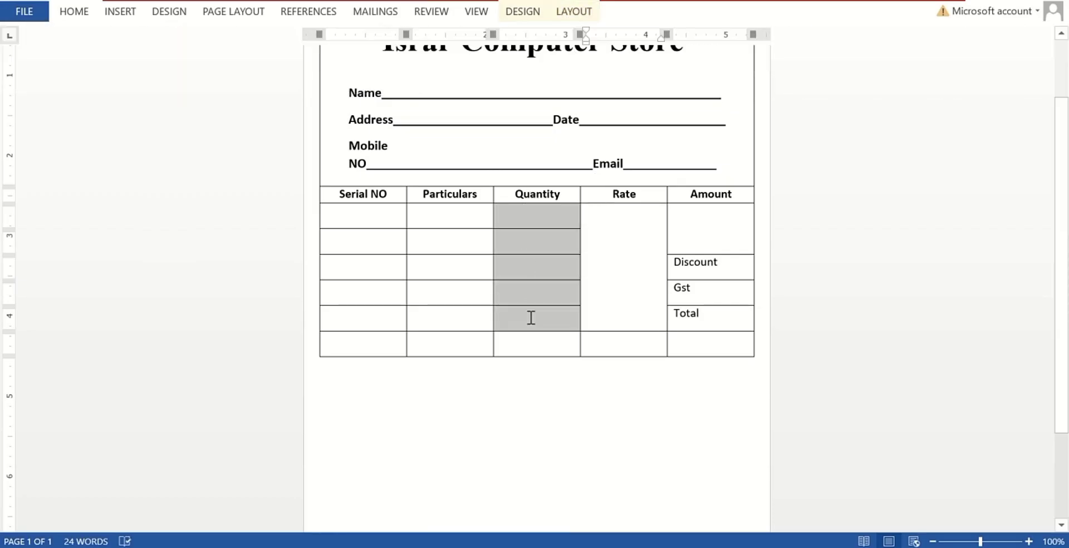
left_click(562, 13)
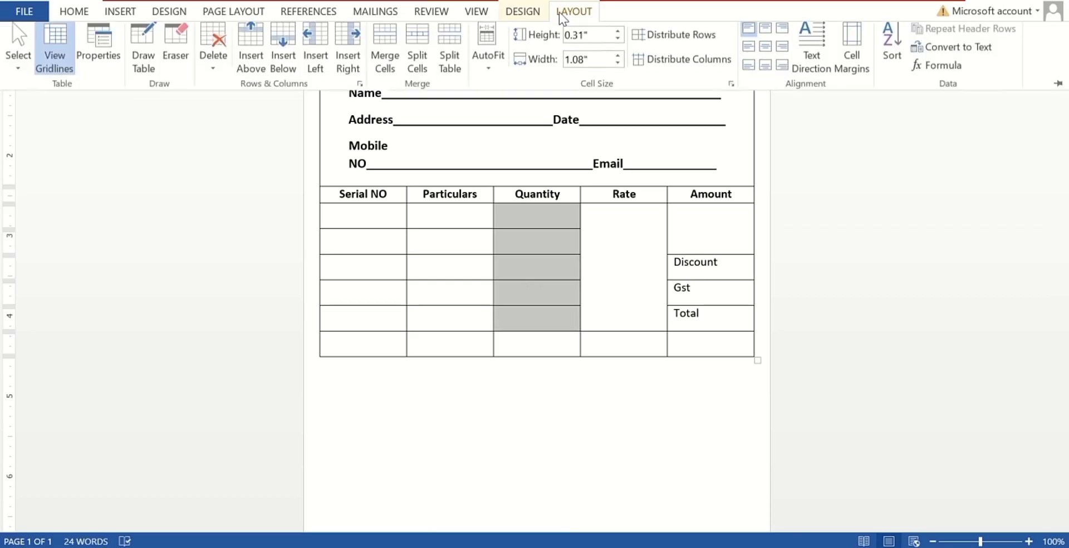
left_click(385, 50)
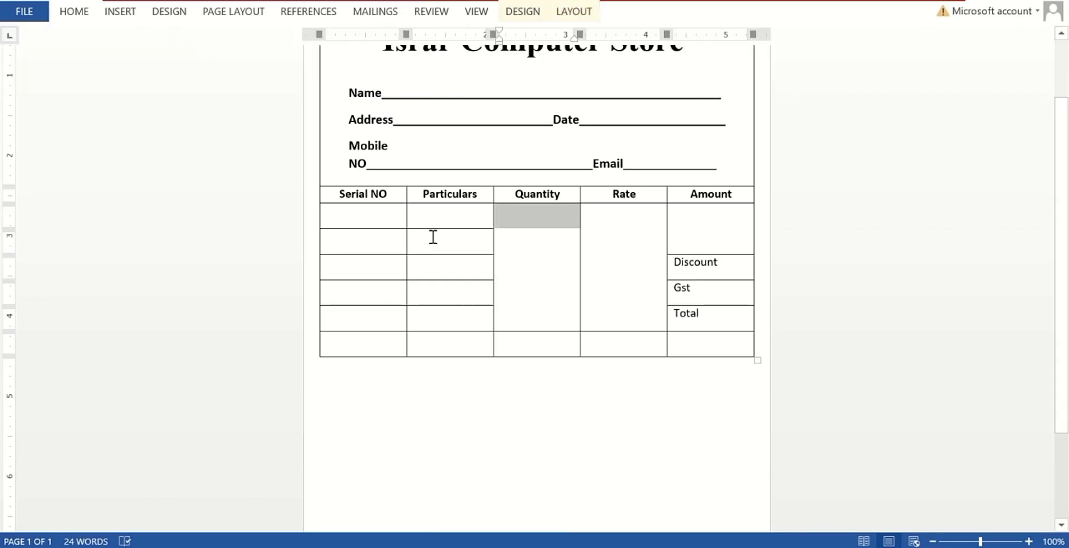
- Merge the five cells below "Particulars" into one, and likewise the five cells below "Serial NO"
left_click_drag(428, 223, 444, 318)
left_click(566, 22)
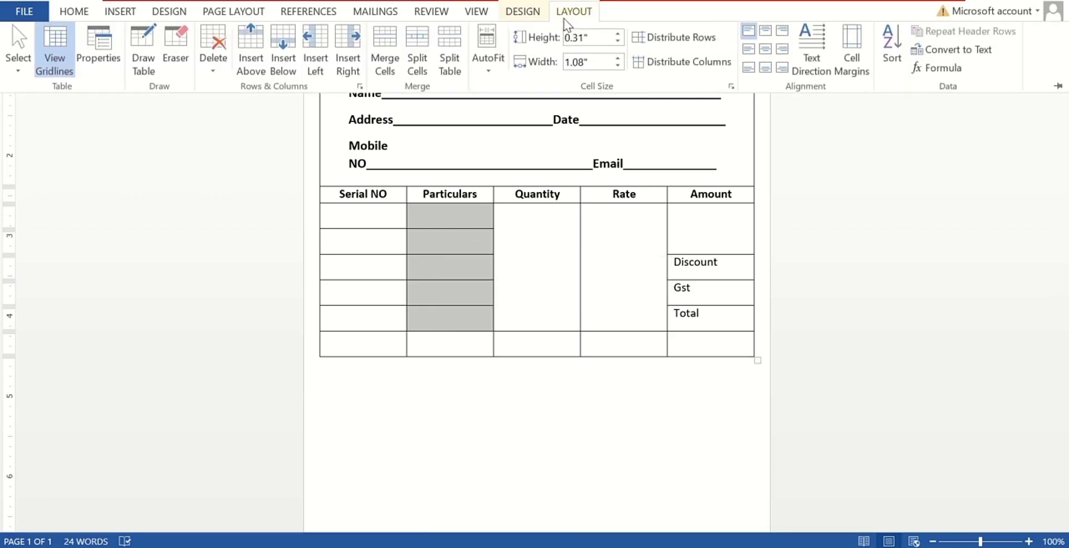
left_click(567, 22)
left_click(374, 45)
left_click(369, 283)
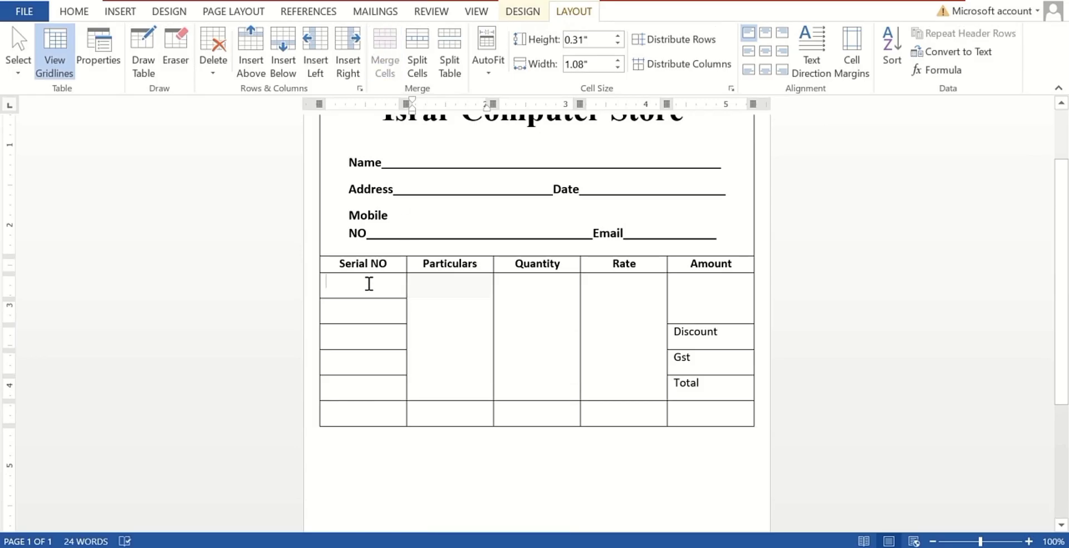
left_click_drag(369, 283, 367, 376)
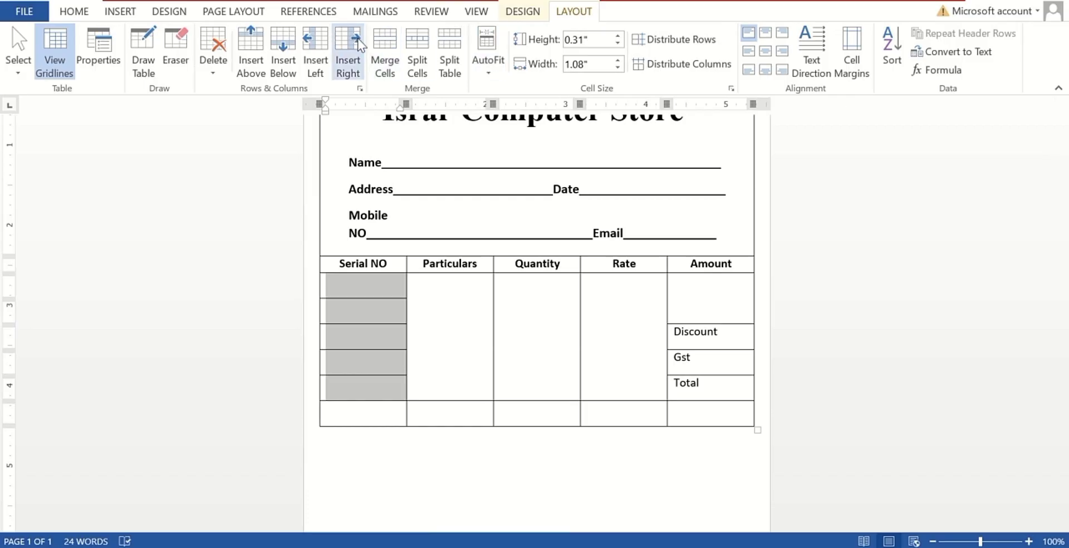
left_click(385, 50)
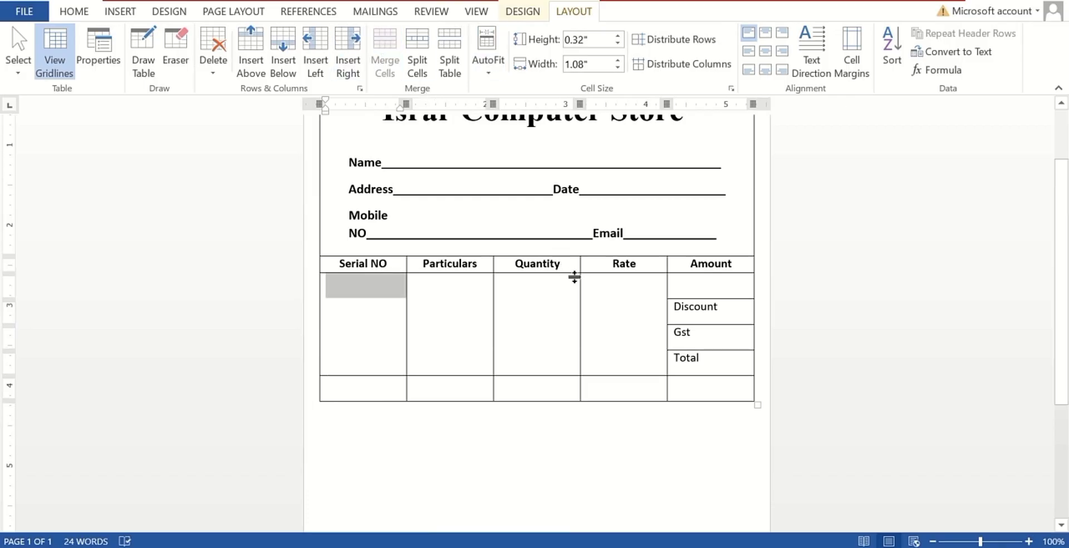
- Lower the heading row's bottom border until the row is about 3.68" high and the table fills the single page
left_click_drag(573, 277, 591, 422)
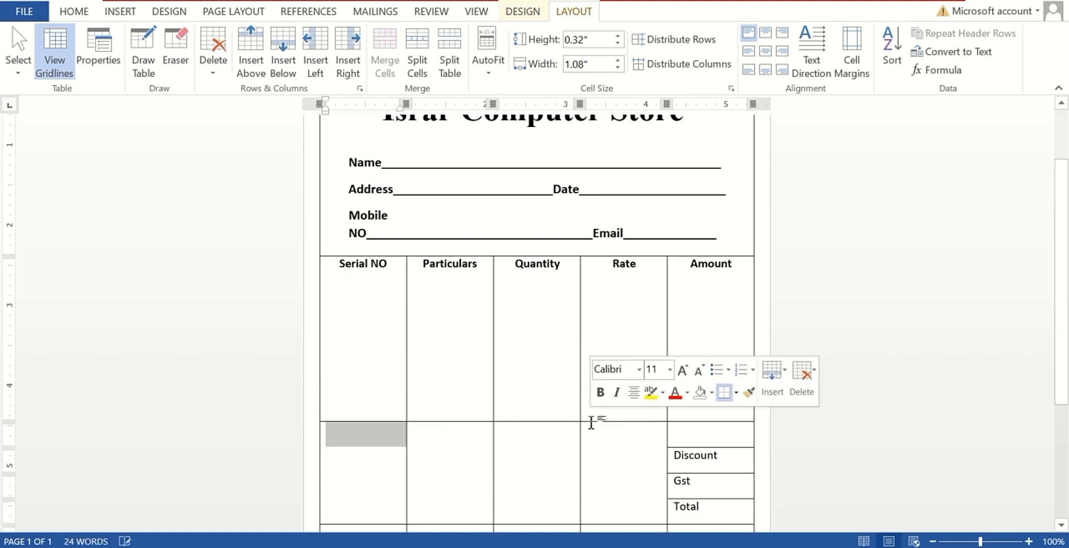
scroll(590, 420, "down", 5)
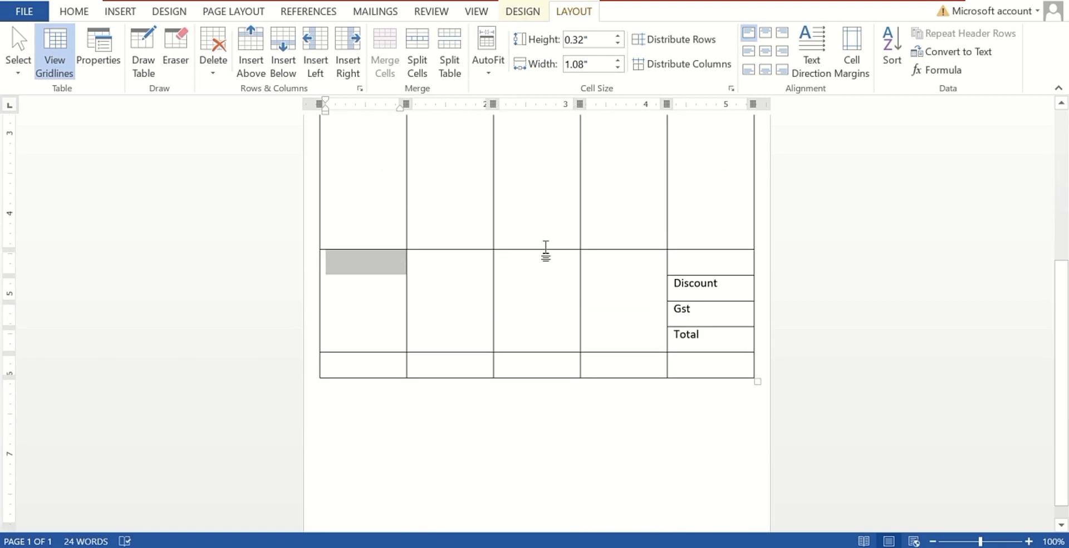
left_click_drag(545, 249, 522, 395)
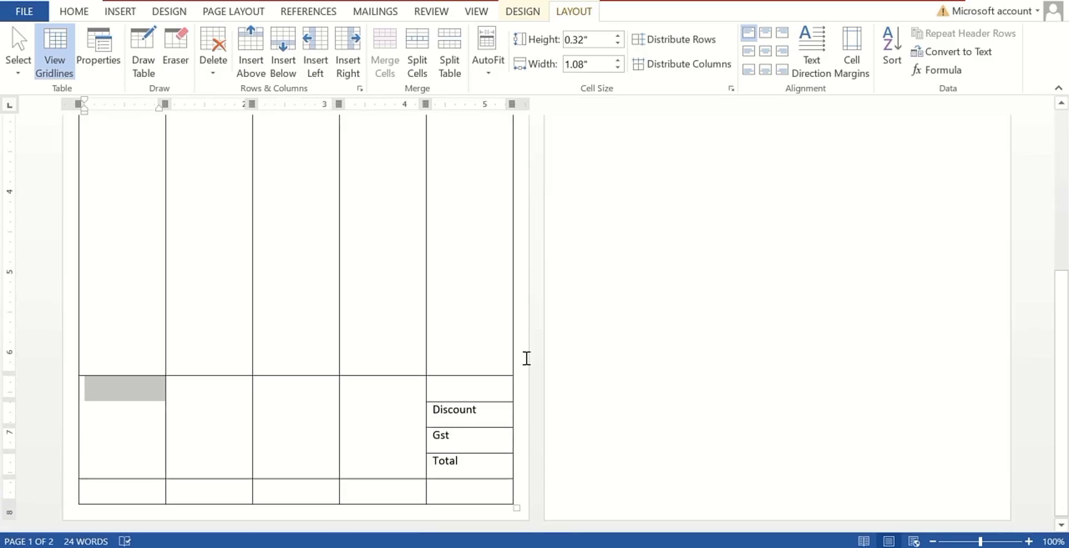
left_click_drag(298, 373, 318, 336)
left_click_drag(475, 333, 471, 362)
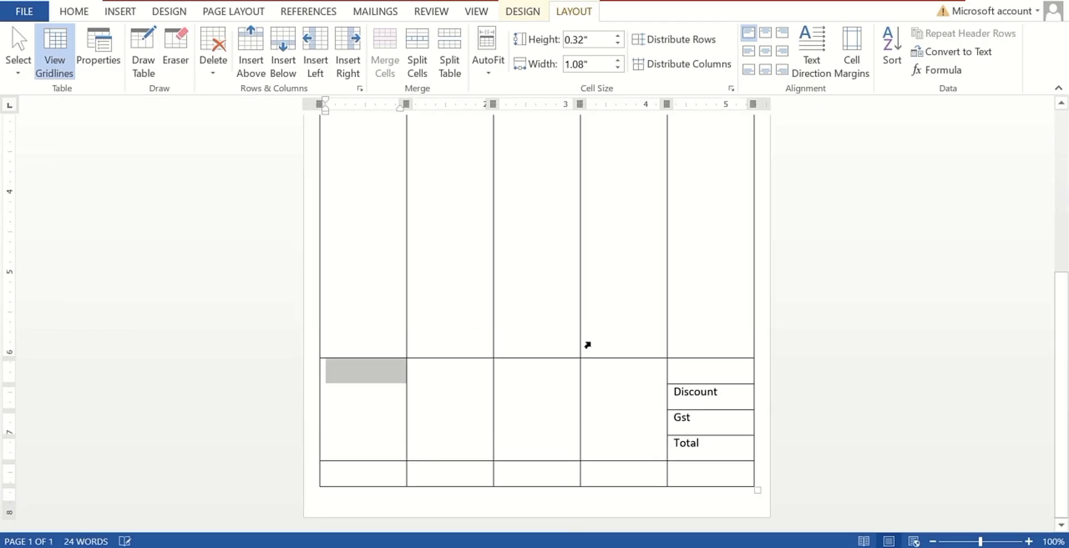
scroll(640, 337, "down", 3)
left_click(768, 408)
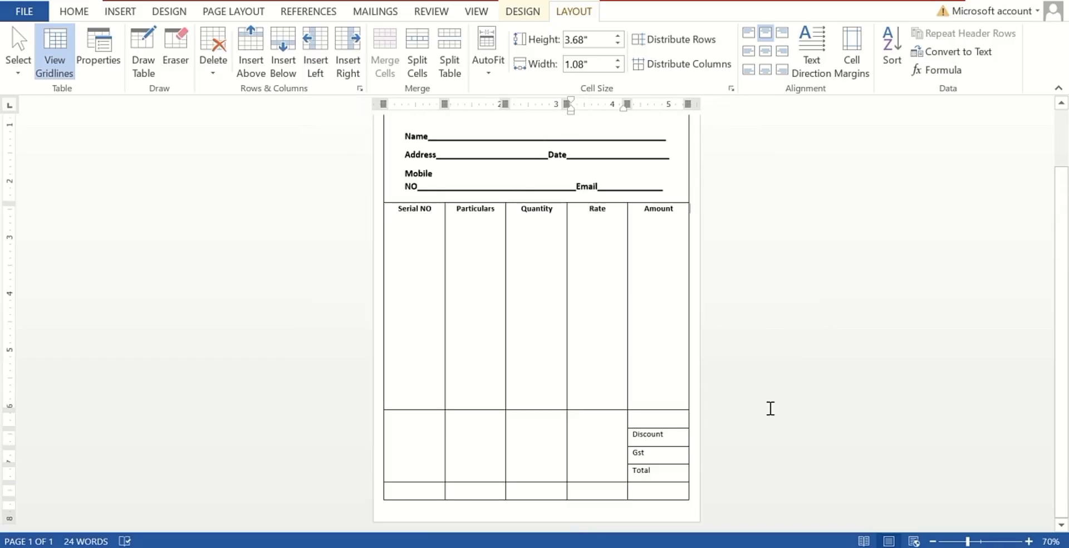